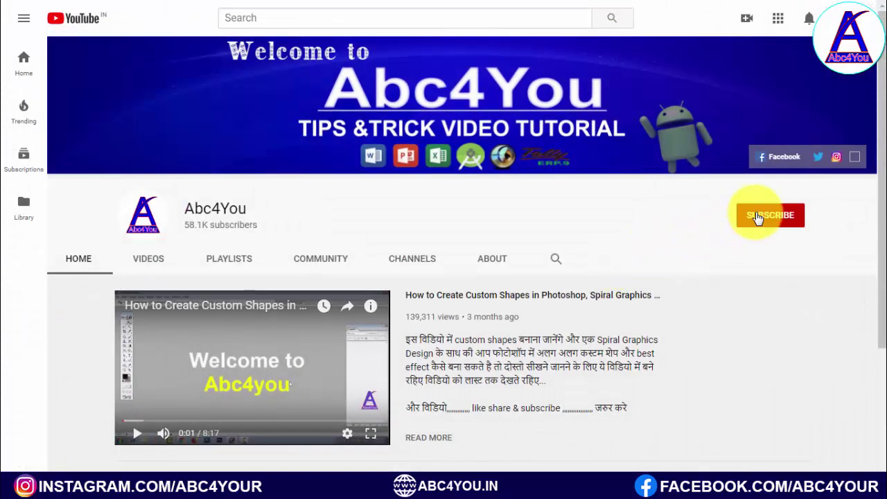
# Subscribe to the Abc4You YouTube channel with notifications set to All.
pyautogui.click(754, 215)
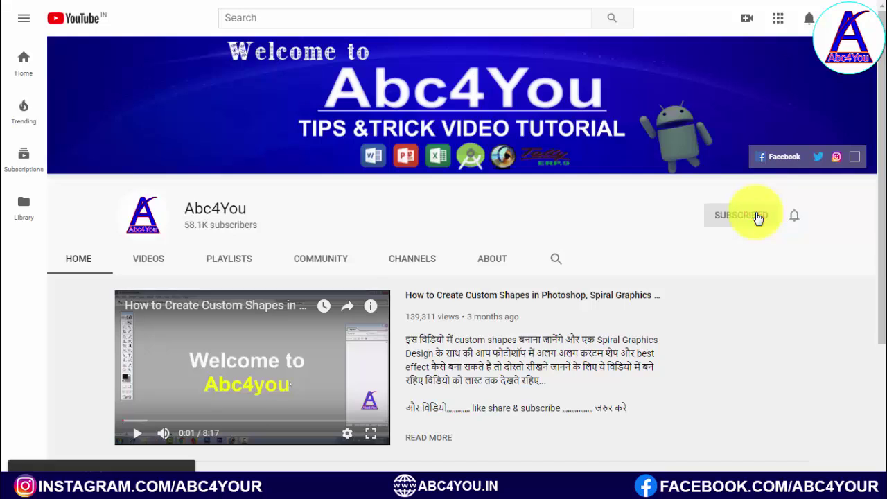
pyautogui.click(797, 214)
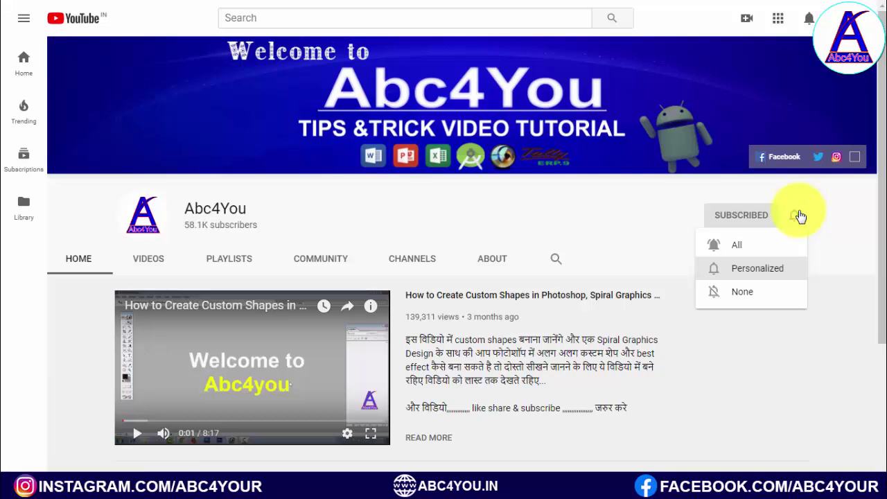
pyautogui.click(740, 250)
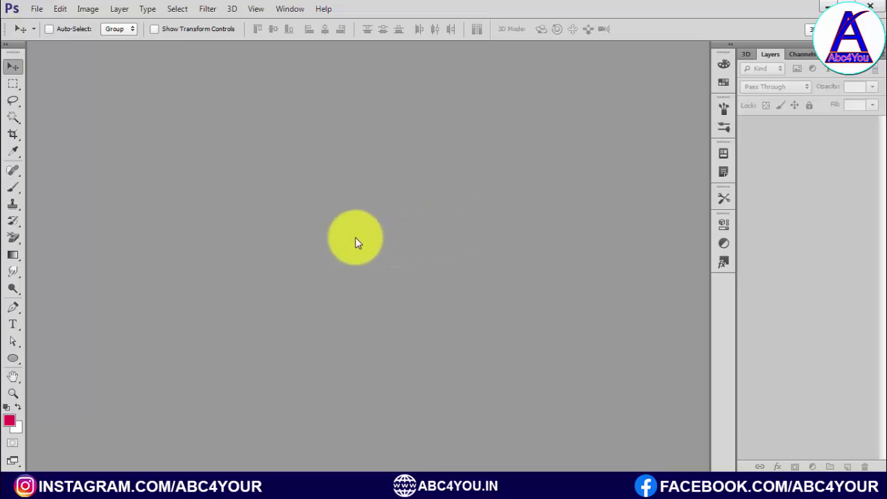
# Create Untitled-1: a 1000 × 1000 px, 96 ppi document with a white background.
pyautogui.hotkey('ctrl', 'n')
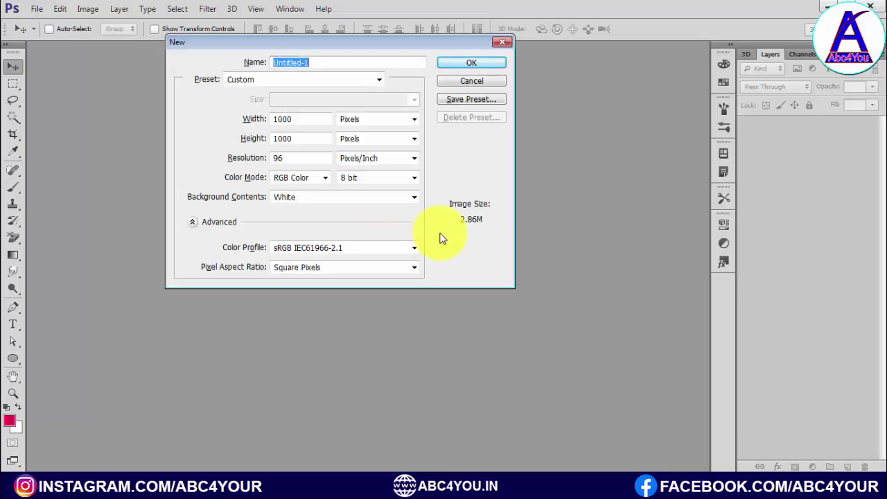
pyautogui.moveTo(305, 119)
pyautogui.mouseDown()
pyautogui.moveTo(280, 125)
pyautogui.moveTo(280, 140)
pyautogui.mouseUp()
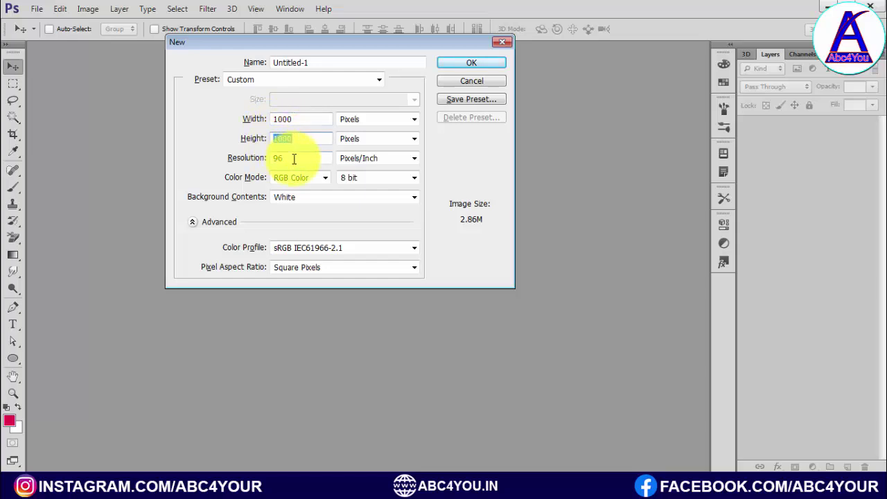
pyautogui.doubleClick(291, 158)
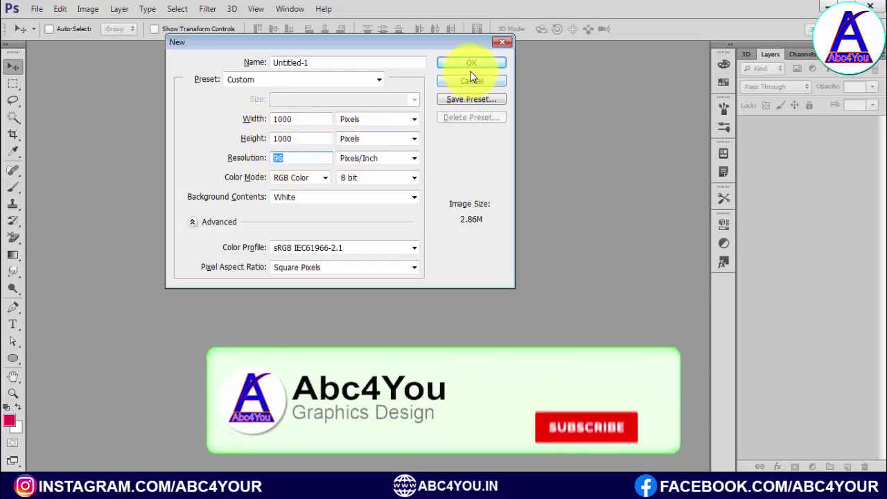
pyautogui.click(469, 63)
pyautogui.rightClick(337, 159)
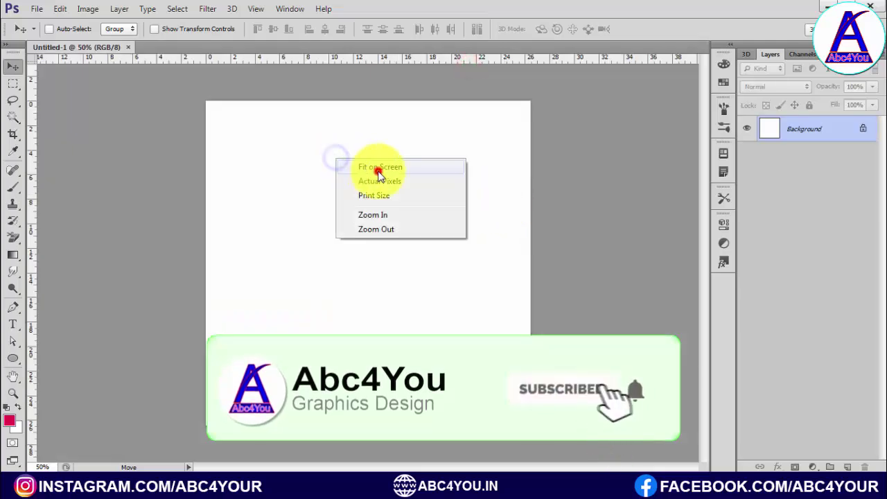
# Fit the canvas on screen and draw a 699 × 699 px red circle, Ellipse 1.
pyautogui.click(375, 168)
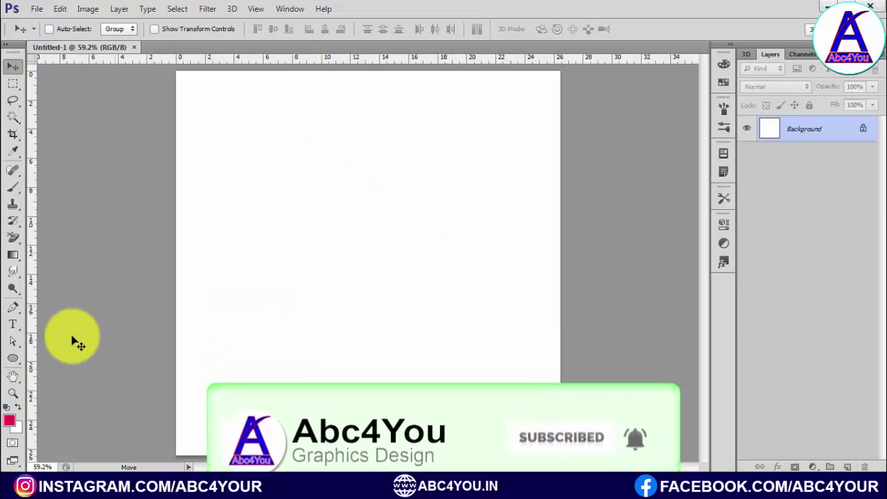
pyautogui.click(11, 359)
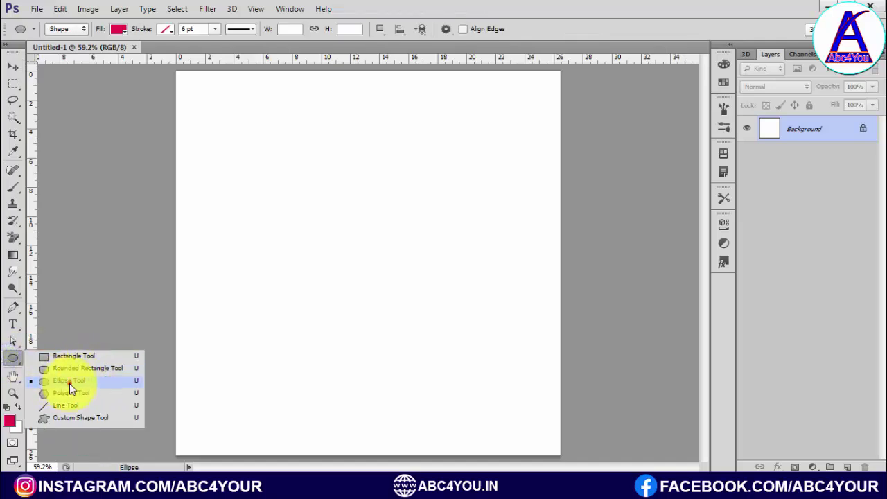
pyautogui.click(69, 381)
pyautogui.moveTo(224, 136); pyautogui.dragTo(493, 405)
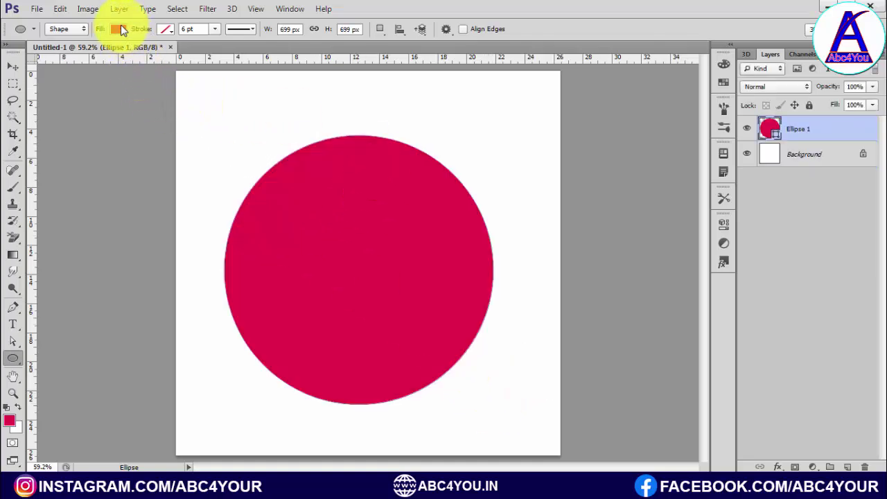
pyautogui.click(118, 29)
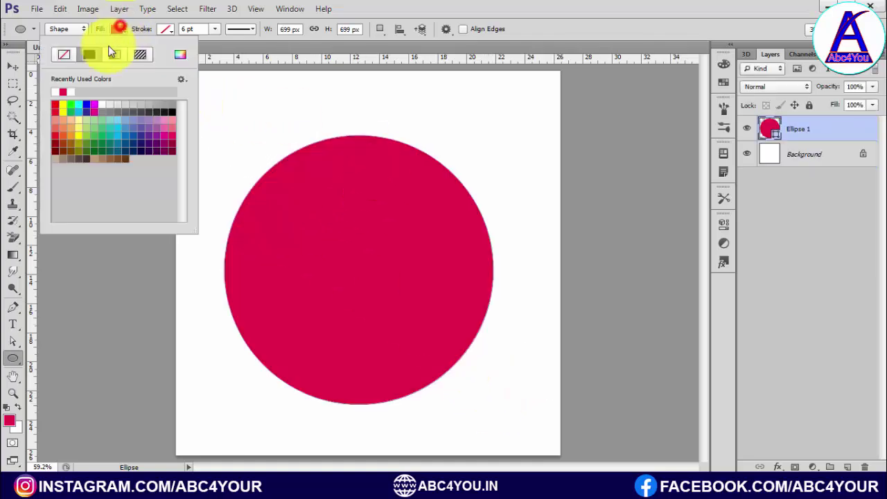
pyautogui.click(12, 66)
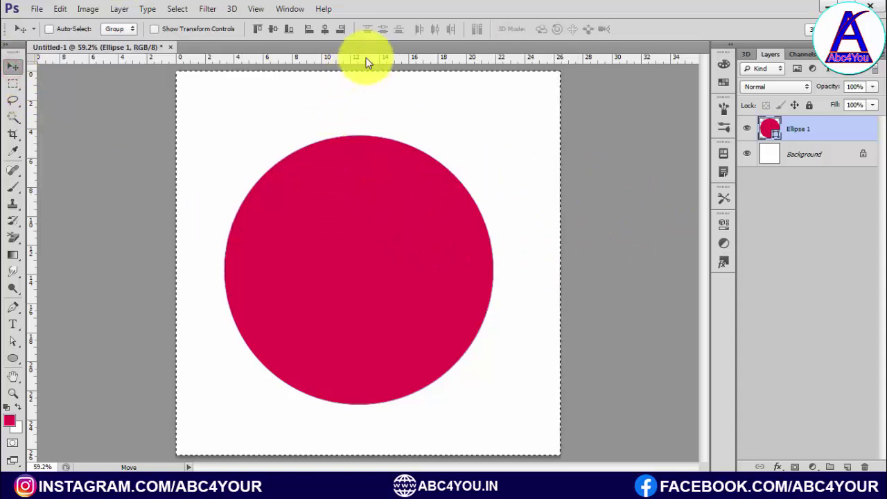
# Centre the red circle horizontally and vertically on the canvas and enlarge it.
pyautogui.hotkey('ctrl', 'a')
pyautogui.click(324, 29)
pyautogui.click(273, 29)
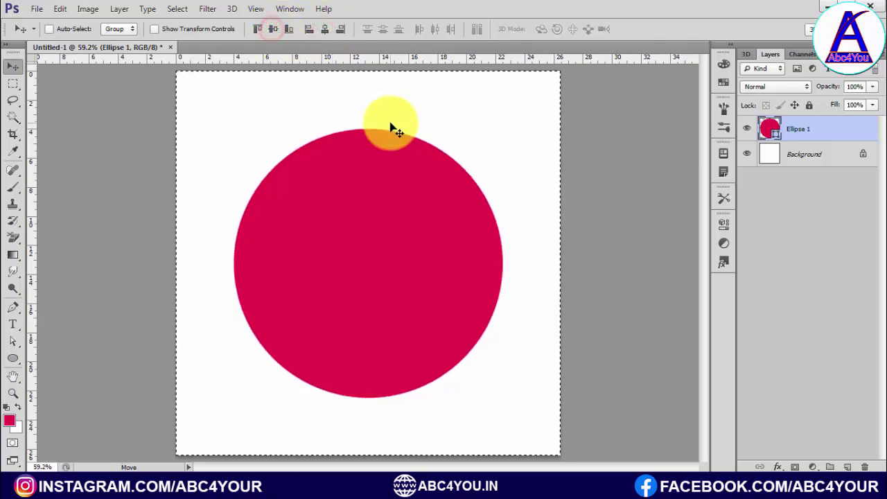
pyautogui.hotkey('ctrl', 'd')
pyautogui.hotkey('ctrl', 't')
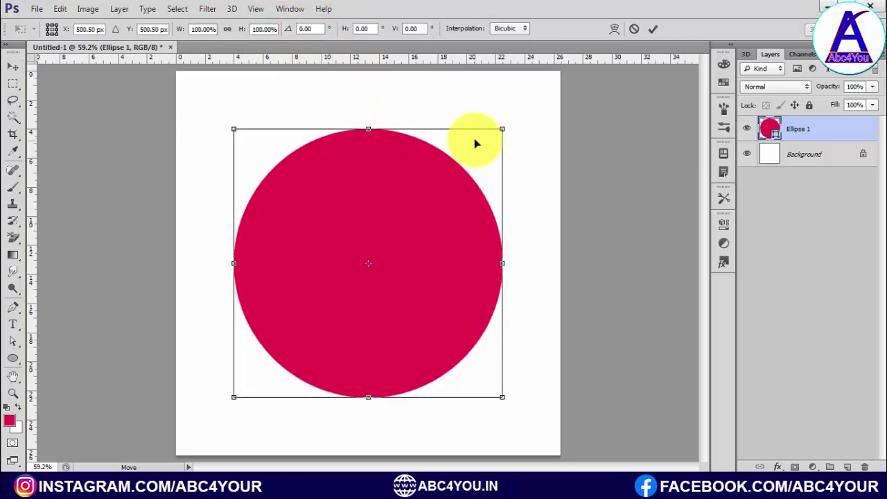
pyautogui.moveTo(501, 129); pyautogui.dragTo(550, 103)
pyautogui.doubleClick(423, 191)
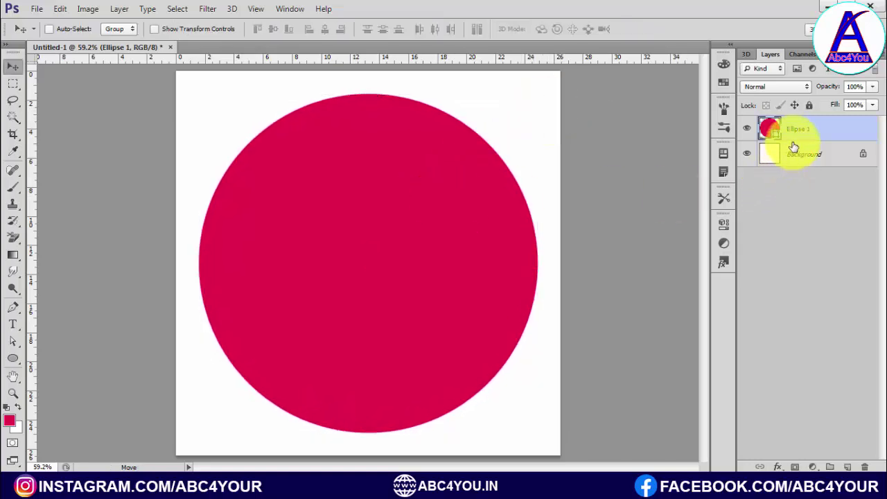
# Duplicate the circle as Ellipse 1 copy and scale it down to about 98.41%.
pyautogui.hotkey('ctrl', 'j')
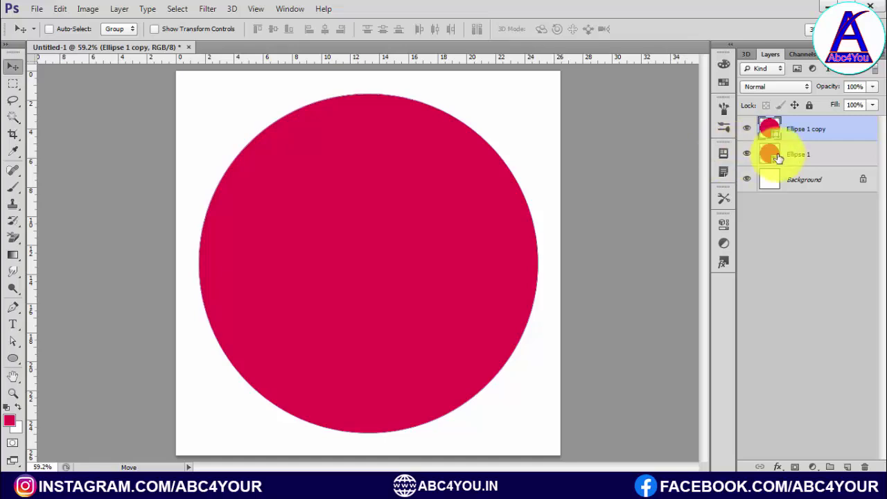
pyautogui.hotkey('ctrl', 't')
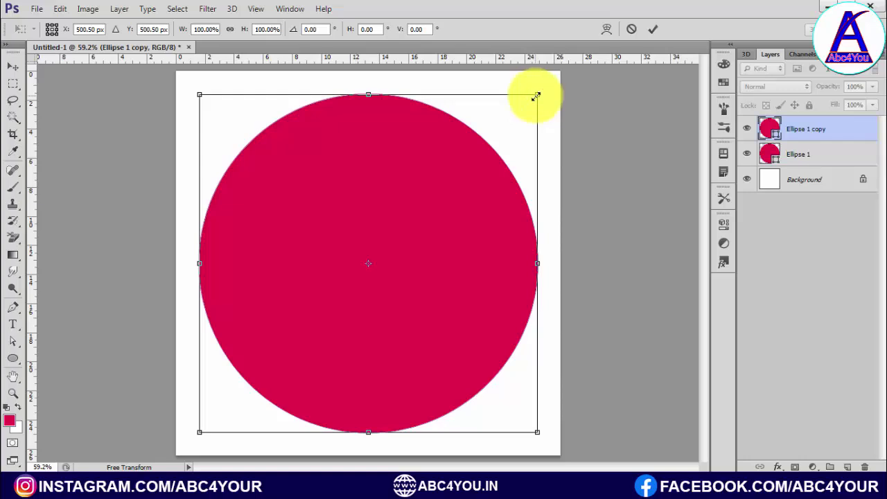
pyautogui.moveTo(536, 95); pyautogui.dragTo(534, 99)
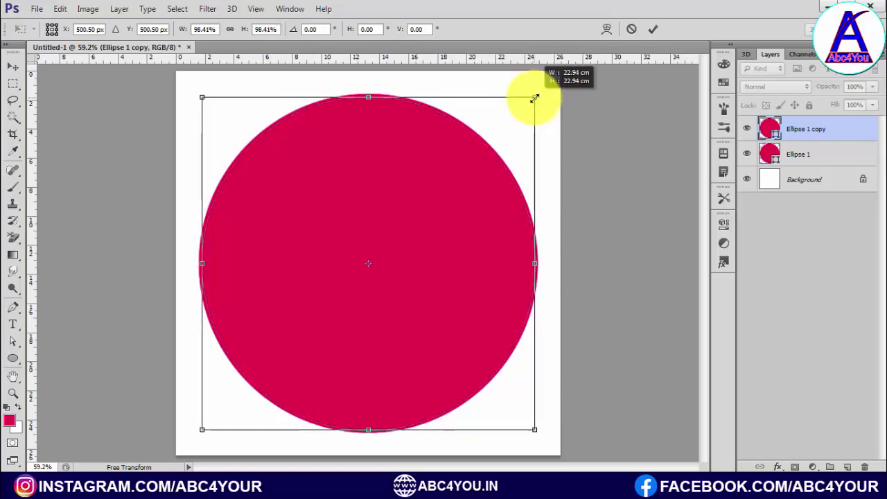
pyautogui.doubleClick(374, 156)
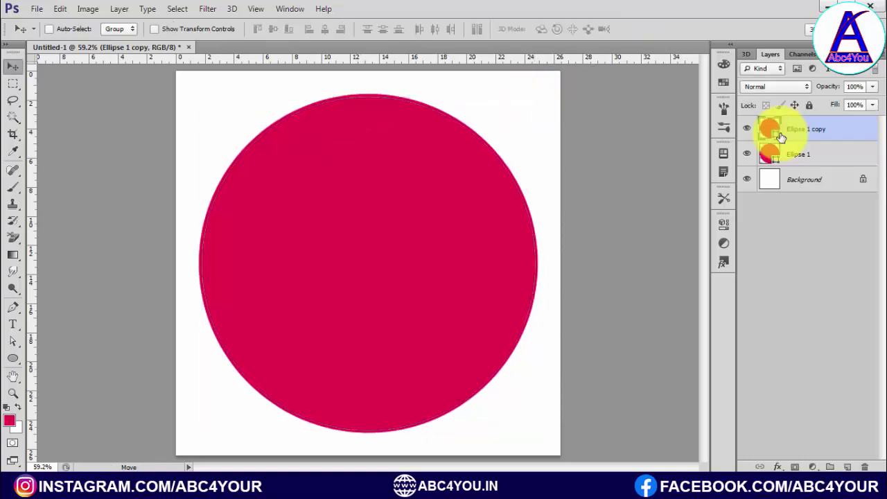
# Give Ellipse 1 copy Bevel & Emboss and a linear 90° crimson-to-pink Gradient Overlay.
pyautogui.click(835, 130)
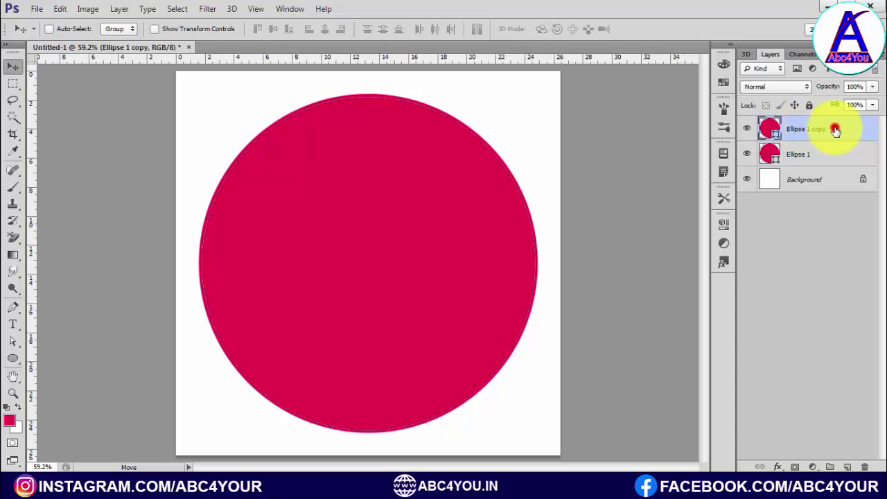
pyautogui.doubleClick(835, 130)
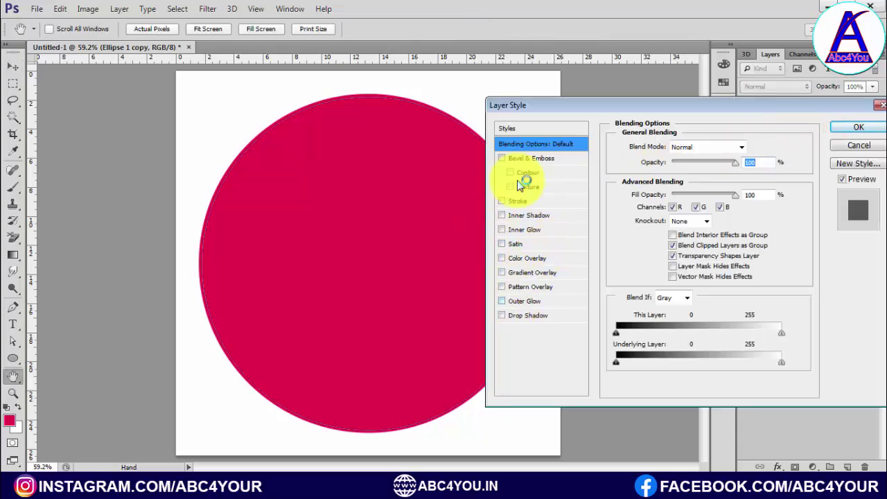
pyautogui.press('F1')
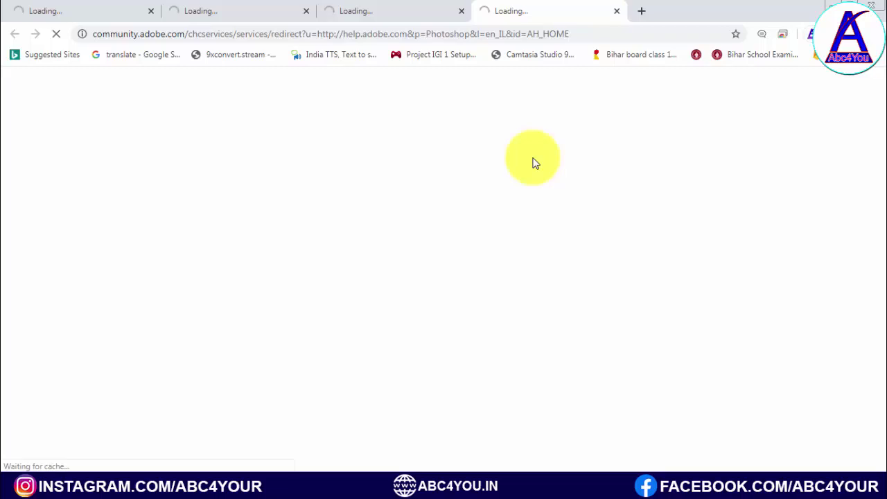
pyautogui.hotkey('alt', 'Tab')
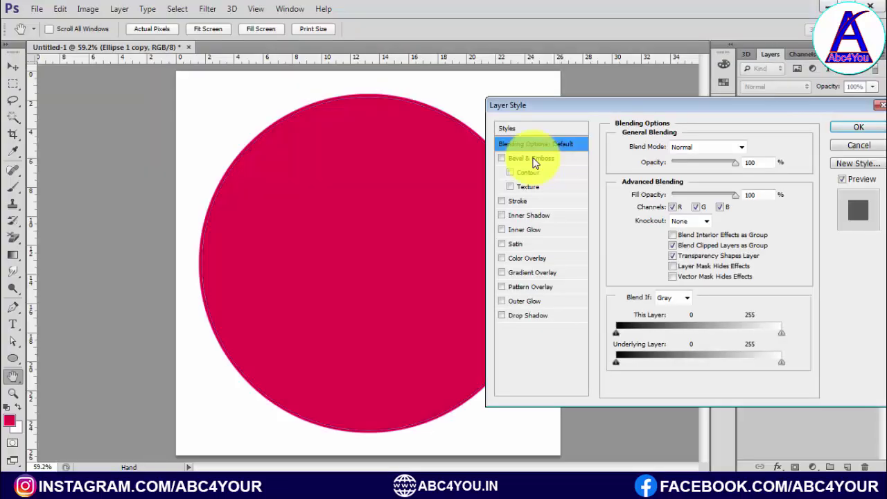
pyautogui.click(533, 161)
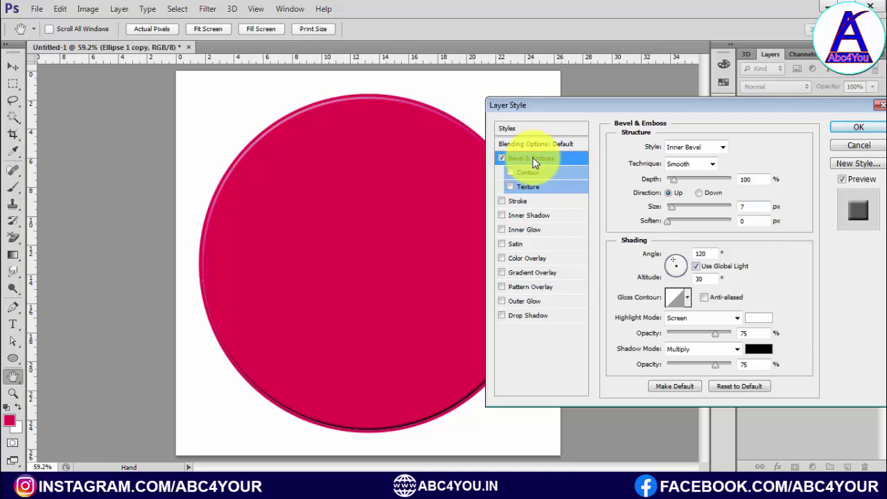
pyautogui.press('Return')
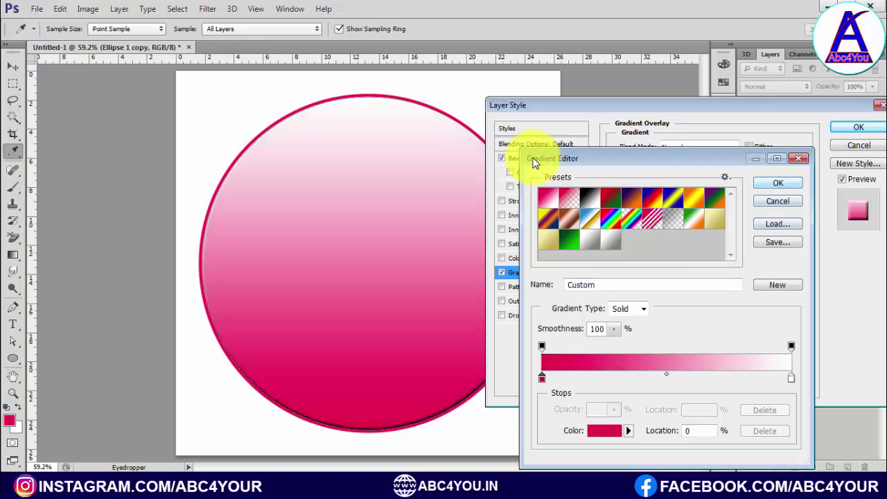
pyautogui.press('Return')
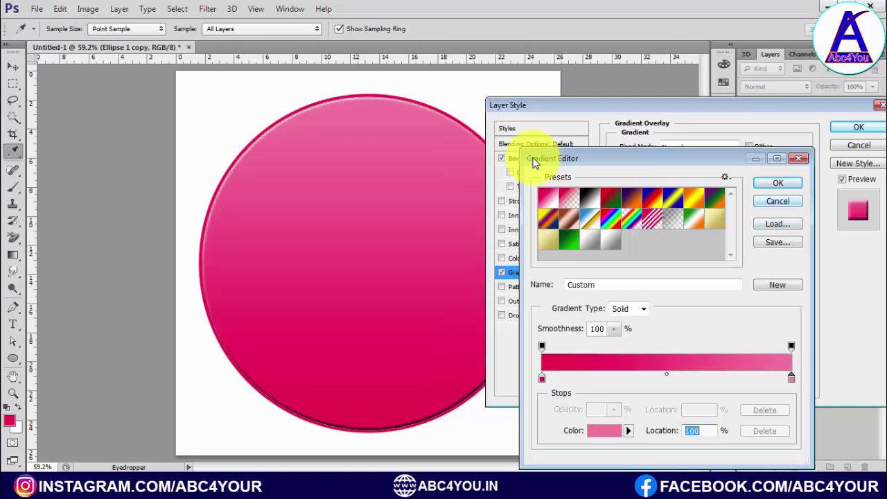
pyautogui.press('Return')
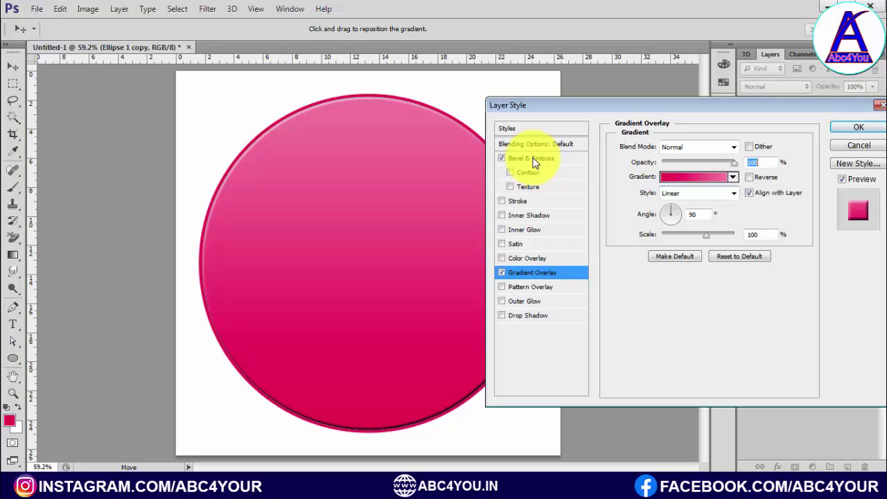
# Make the gradient overlay radial and reversed at scale 113, then apply the layer style.
pyautogui.press('Tab')
pyautogui.press('Tab')
pyautogui.hotkey('alt', 'Down')
pyautogui.press('Down')
pyautogui.press('Return')
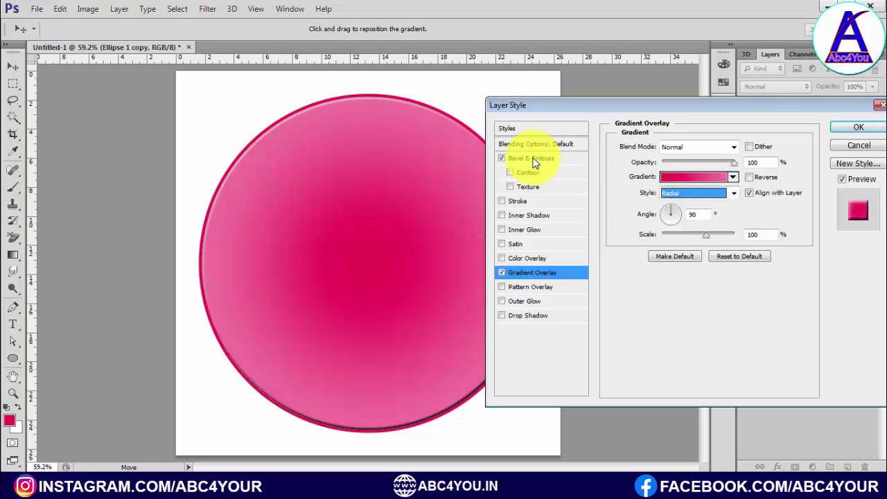
pyautogui.hotkey('alt', 'r')
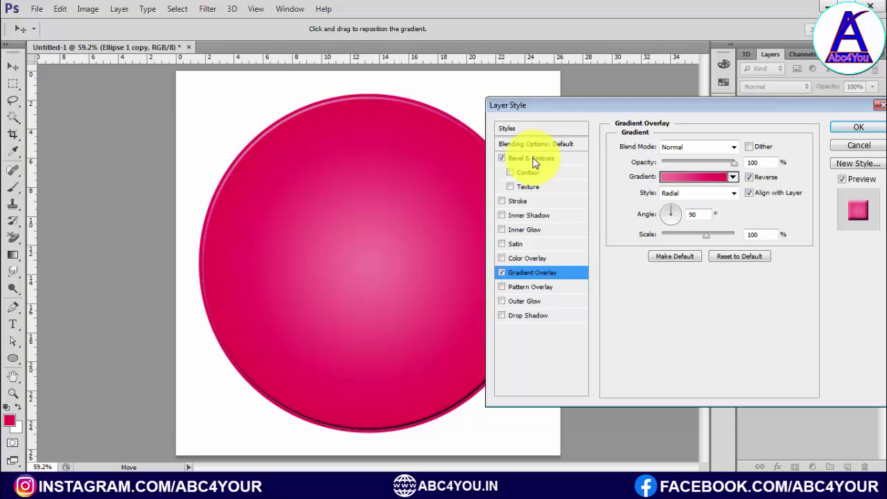
pyautogui.press('Up')
pyautogui.press('Up')
pyautogui.press('Up')
pyautogui.press('Up')
pyautogui.press('Up')
pyautogui.press('Up')
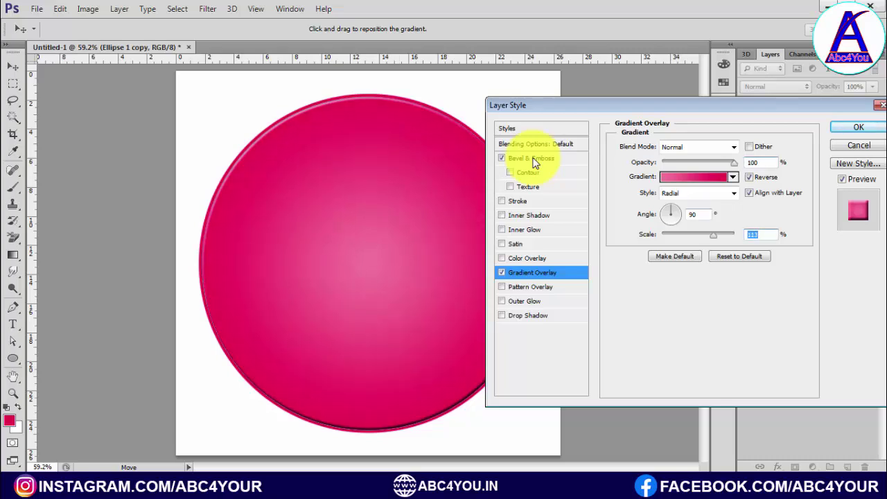
pyautogui.press('Return')
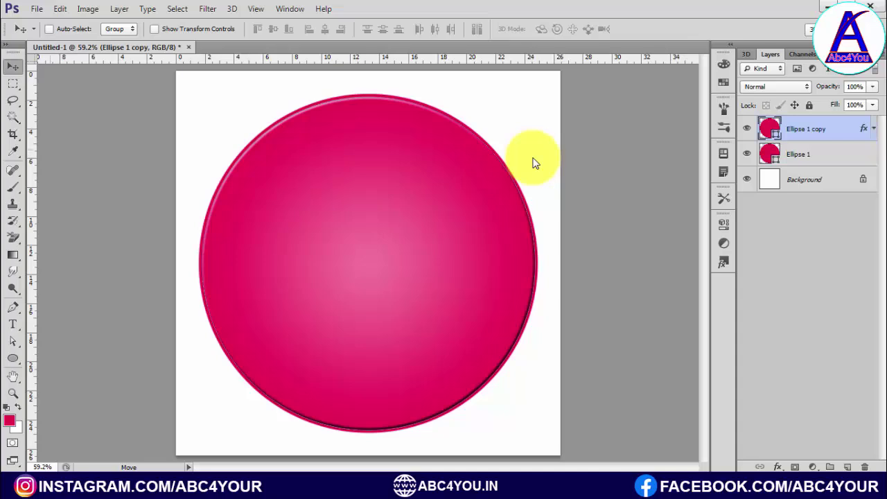
# Add crossing centre guides and draw a 492 × 492 px circle, Ellipse 2, on them.
pyautogui.moveTo(31, 222); pyautogui.dragTo(367, 221)
pyautogui.moveTo(381, 59); pyautogui.dragTo(381, 264)
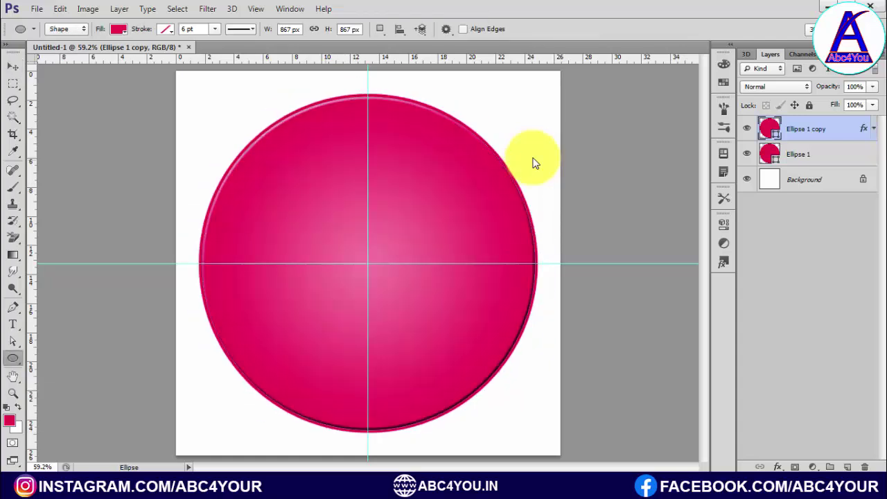
pyautogui.moveTo(375, 239); pyautogui.dragTo(487, 351)
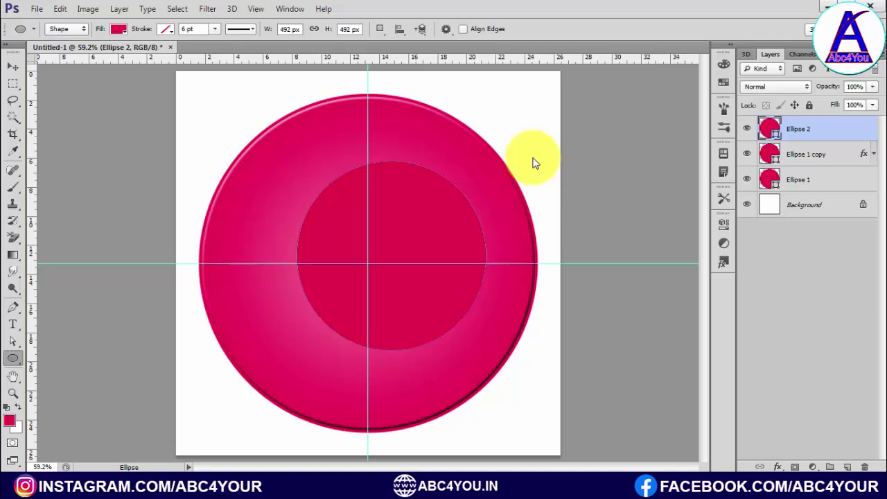
pyautogui.press('v')
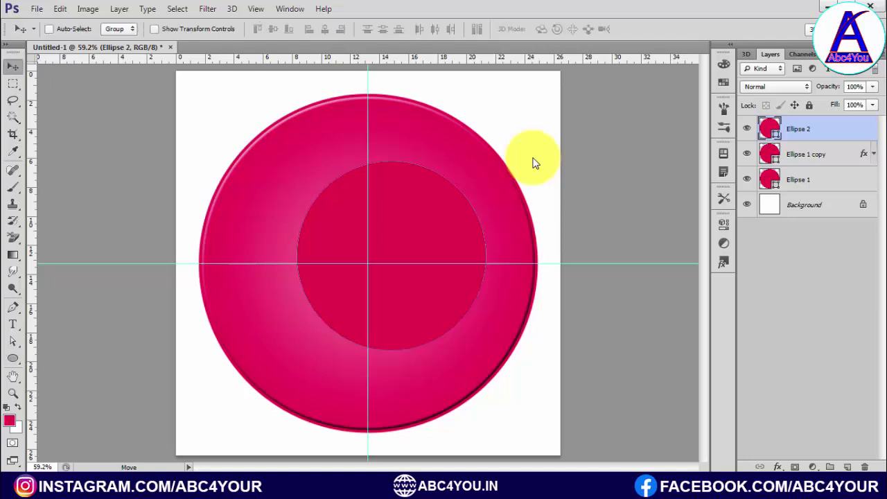
pyautogui.press('u')
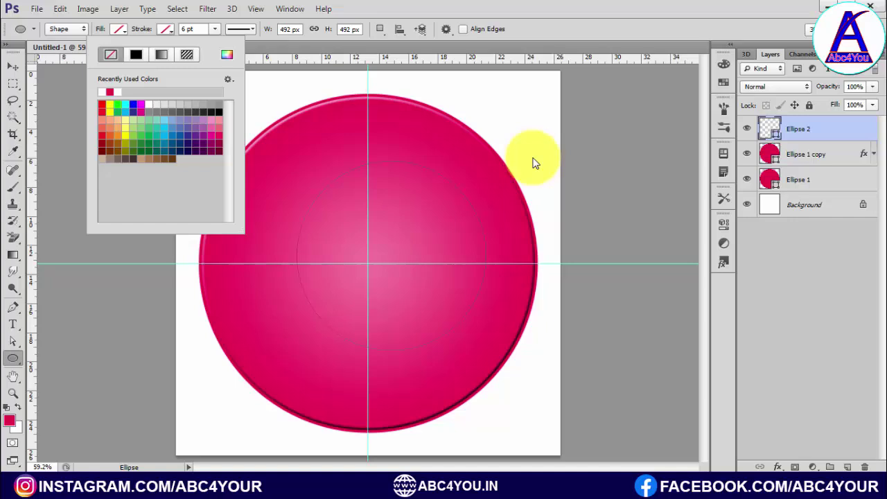
# Make Ellipse 2 a white 6 pt ring, enlarged to about 105.89% and shifted left.
pyautogui.press('v')
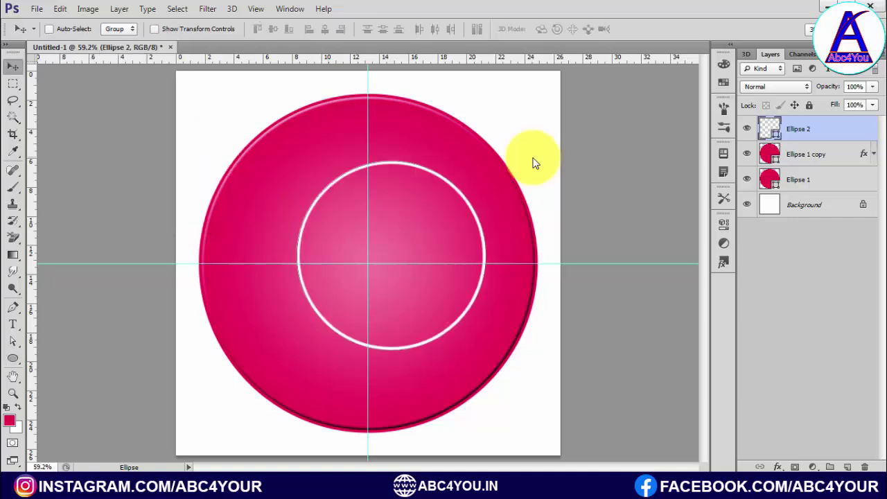
pyautogui.hotkey('shift', 'Left')
pyautogui.hotkey('shift', 'Left')
pyautogui.hotkey('shift', 'Left')
pyautogui.hotkey('shift', 'Left')
pyautogui.hotkey('shift', 'Left')
pyautogui.hotkey('shift', 'Left')
pyautogui.hotkey('shift', 'Left')
pyautogui.hotkey('shift', 'Left')
pyautogui.hotkey('shift', 'Left')
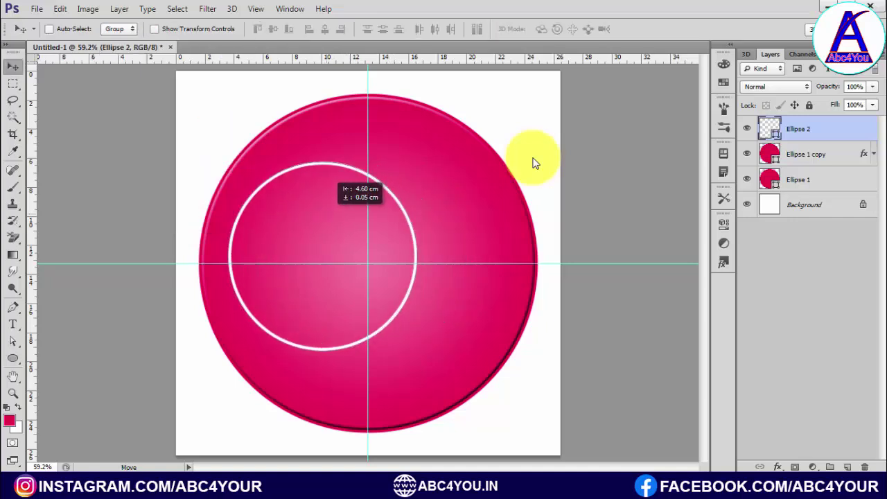
pyautogui.hotkey('shift', 'Left')
pyautogui.hotkey('ctrl', 't')
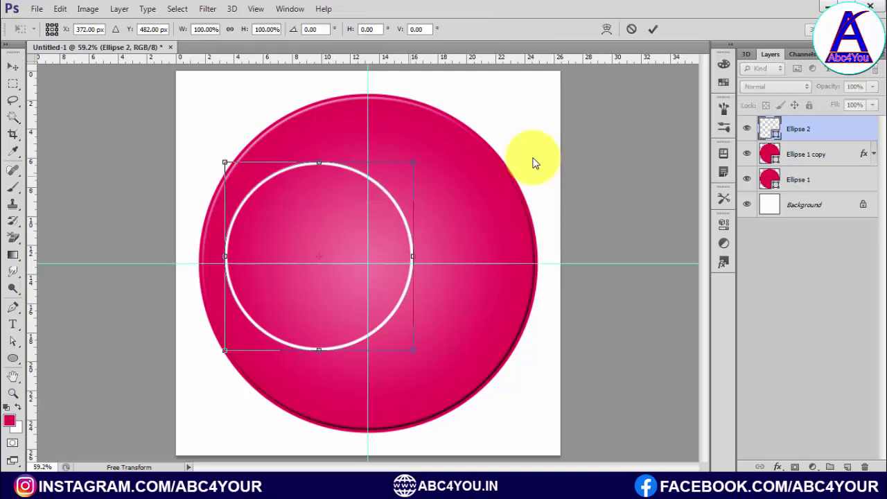
pyautogui.moveTo(414, 162); pyautogui.dragTo(419, 156)
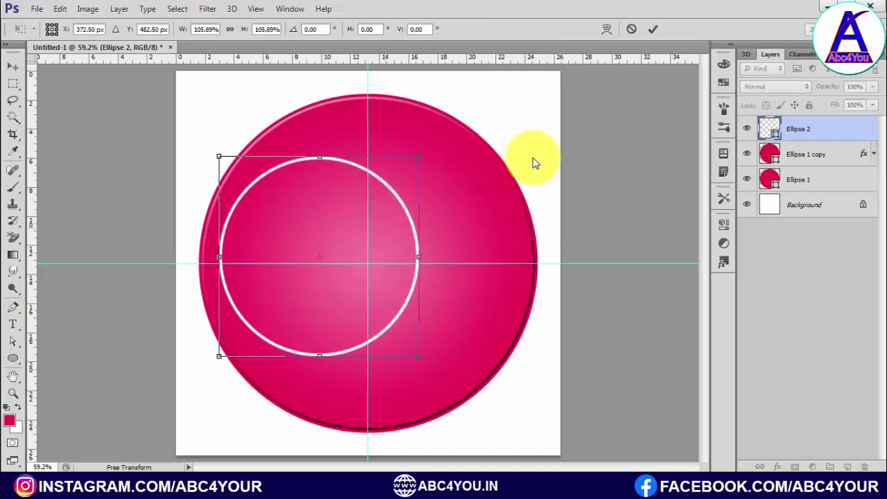
pyautogui.press('Left')
pyautogui.press('Left')
pyautogui.press('Left')
pyautogui.press('Left')
pyautogui.press('Left')
pyautogui.press('Left')
pyautogui.press('Left')
pyautogui.press('Left')
pyautogui.press('Left')
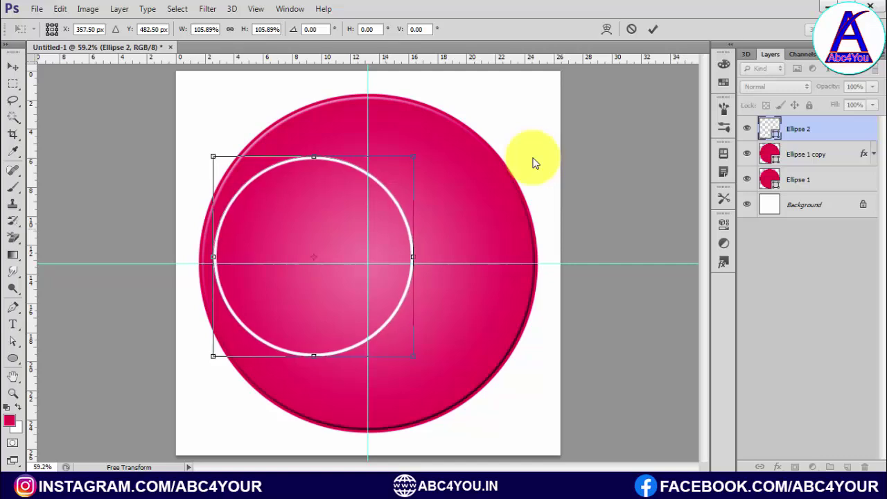
pyautogui.press('Left')
pyautogui.press('Left')
pyautogui.press('Left')
pyautogui.press('Return')
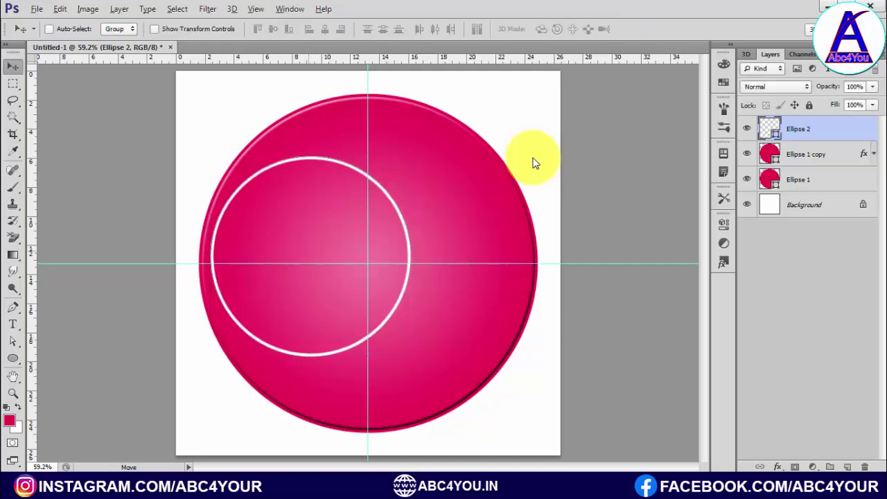
# Duplicate the white ring and slide the copy right of the centre line.
pyautogui.hotkey('alt', 'shift', 'Right')
pyautogui.hotkey('shift', 'Right')
pyautogui.hotkey('shift', 'Right')
pyautogui.hotkey('shift', 'Right')
pyautogui.hotkey('shift', 'Right')
pyautogui.hotkey('shift', 'Right')
pyautogui.hotkey('shift', 'Left')
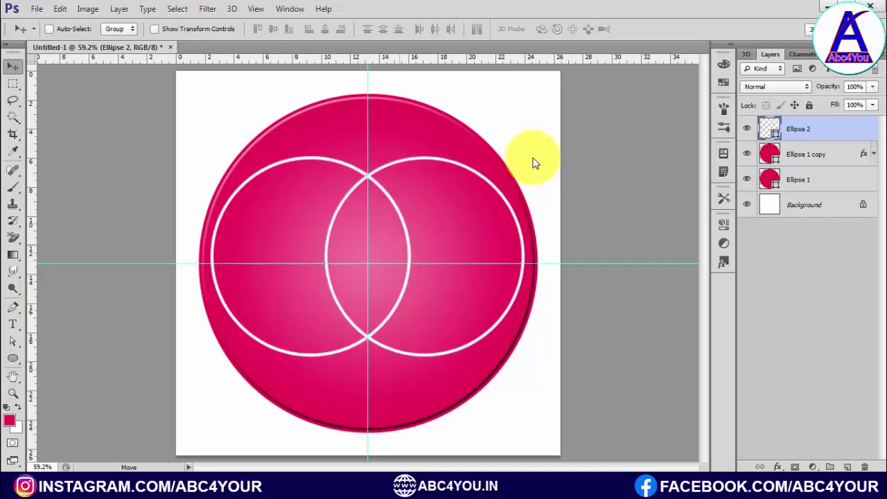
pyautogui.press('Right')
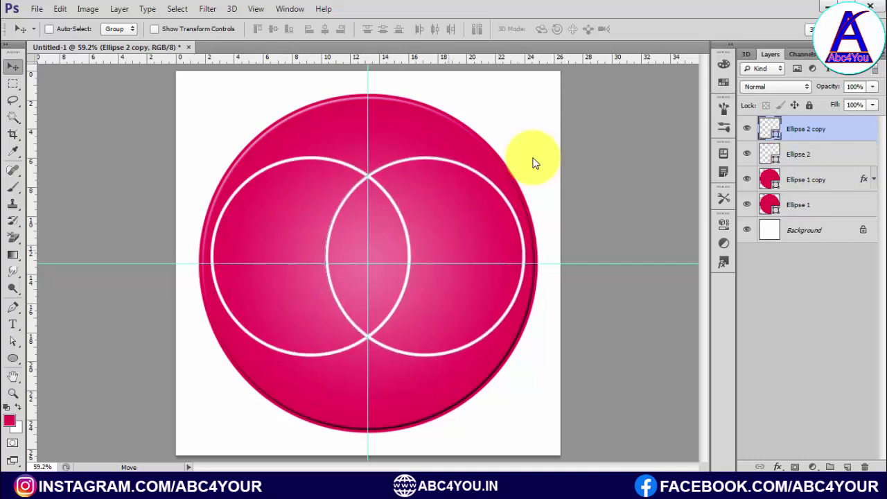
pyautogui.press('Right')
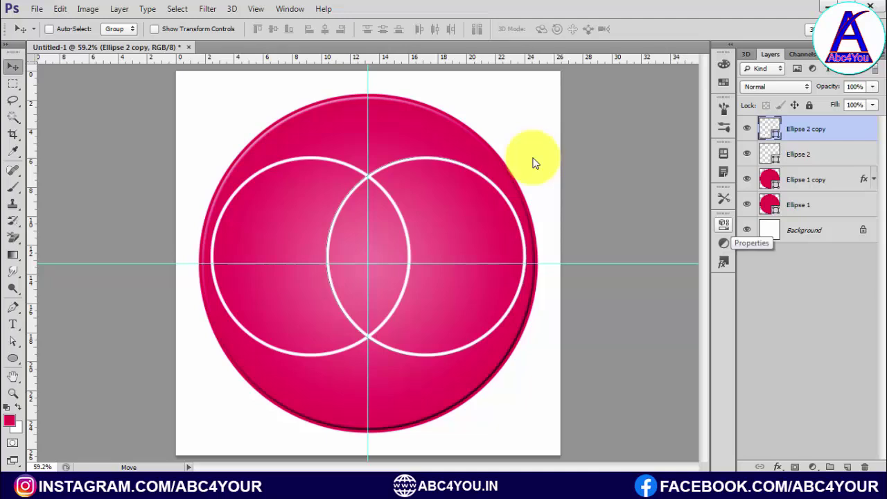
# Rasterize both ring layers and merge them into Ellipse 2 copy.
pyautogui.hotkey('alt', 'shift', '[')
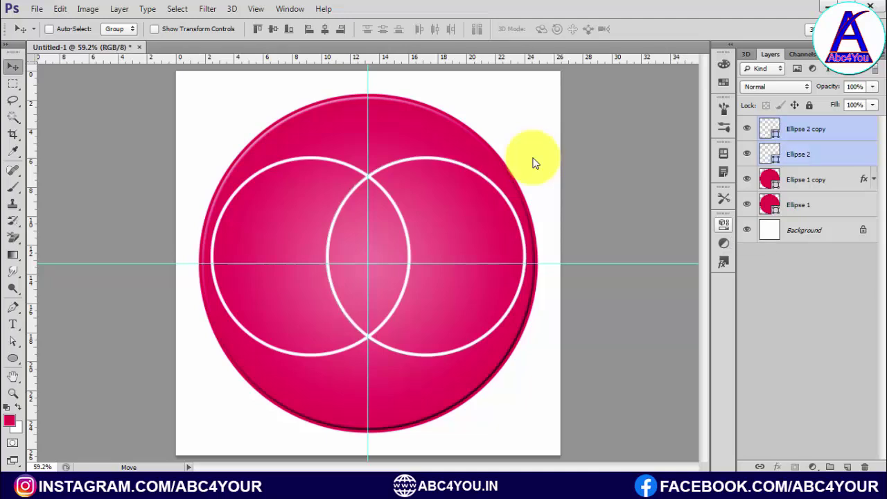
pyautogui.rightClick(533, 163)
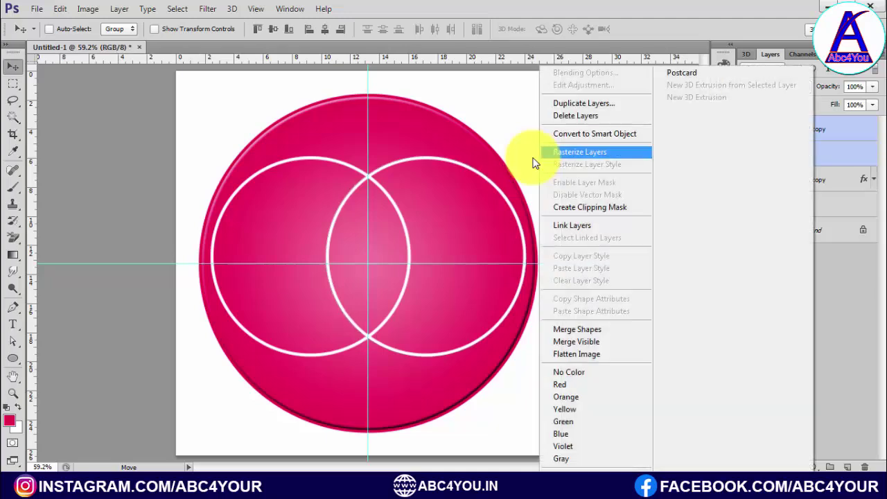
pyautogui.press('Return')
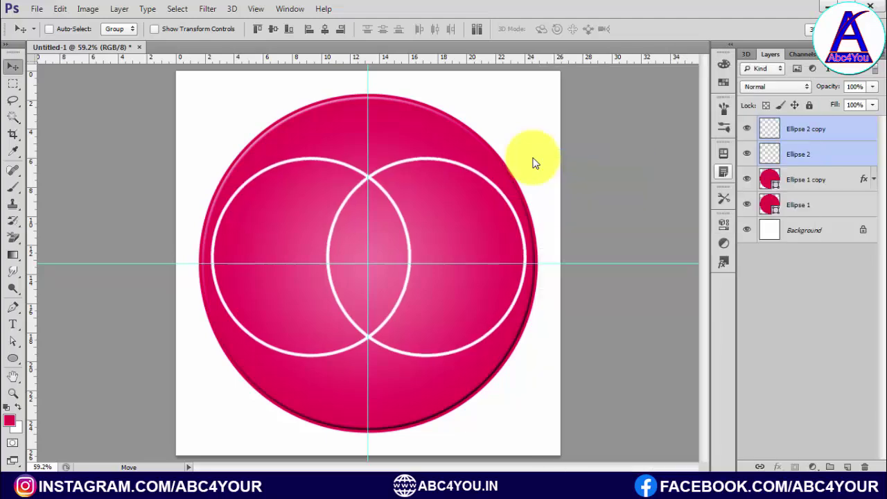
pyautogui.hotkey('ctrl', 'e')
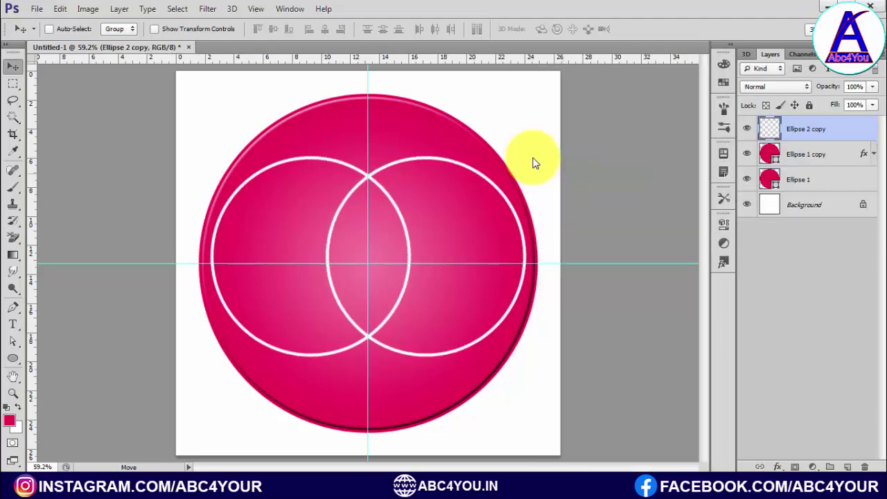
# Fill the rings' lens-shaped overlap with white on a new layer, Layer 1.
pyautogui.press('w')
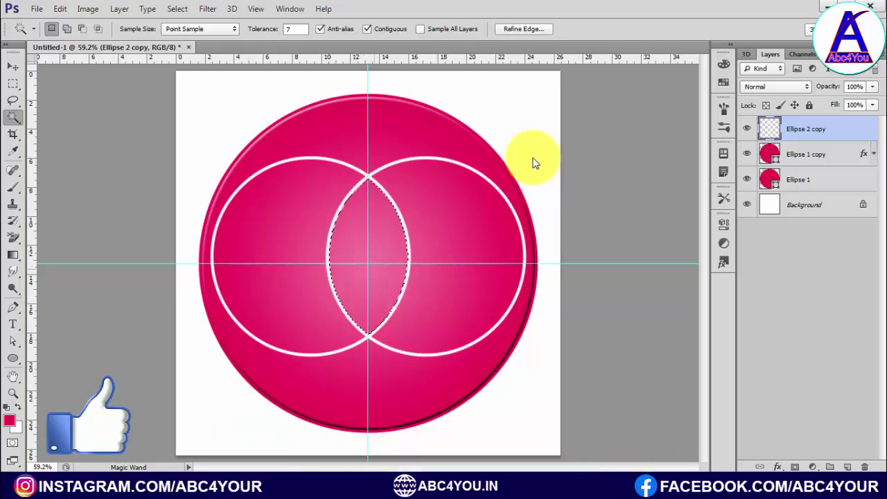
pyautogui.hotkey('ctrl', 'shift', 'alt', 'n')
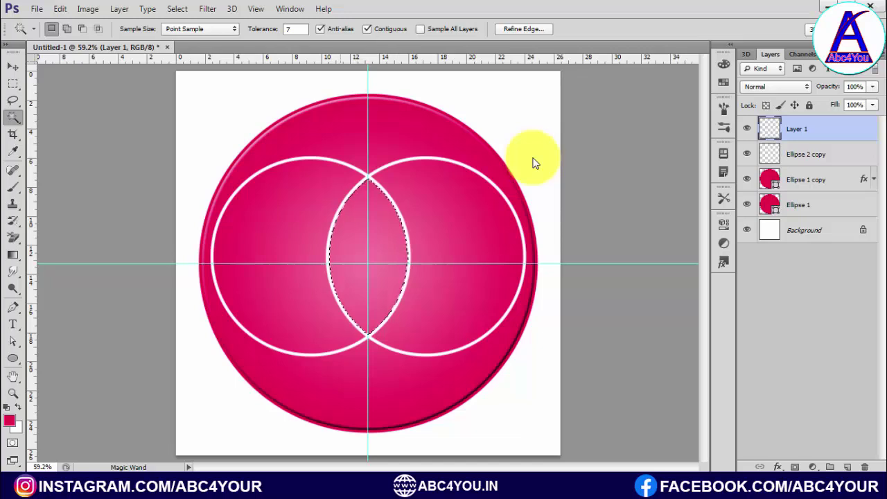
pyautogui.hotkey('ctrl', 'BackSpace')
pyautogui.hotkey('ctrl', 'd')
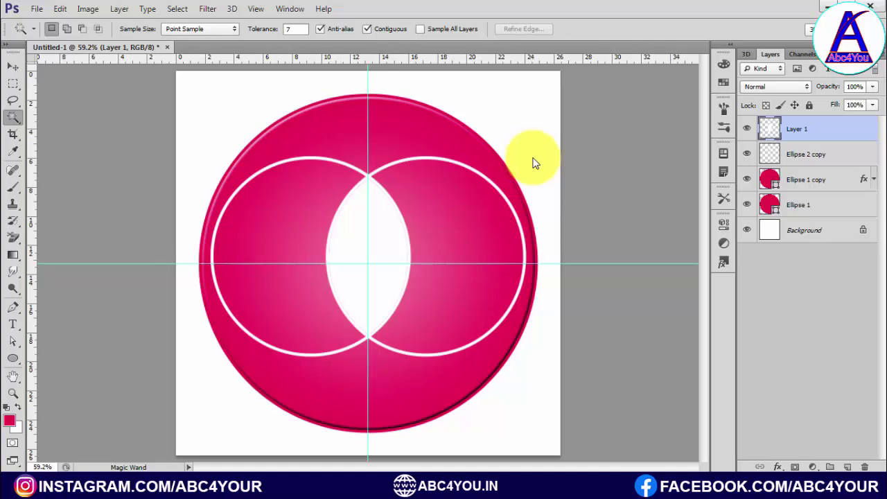
# Delete the rings layer, clear the guides, and make Layer 1 active.
pyautogui.hotkey('alt', '[')
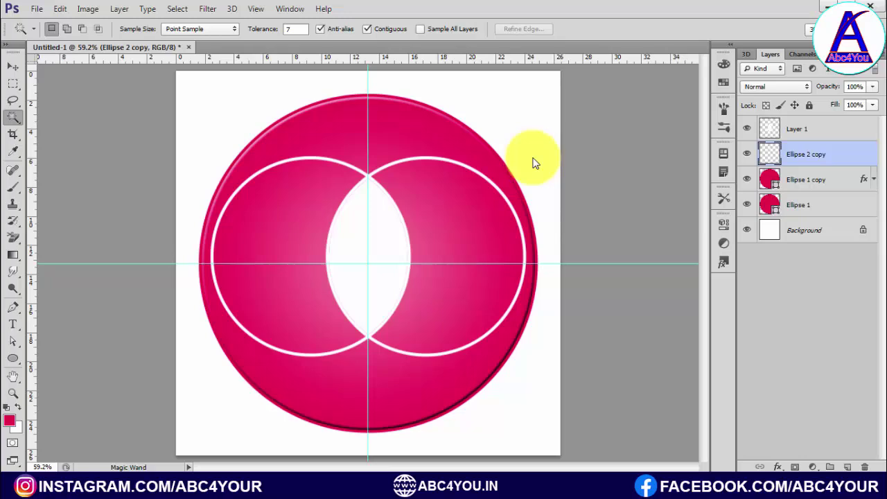
pyautogui.hotkey('ctrl', ',')
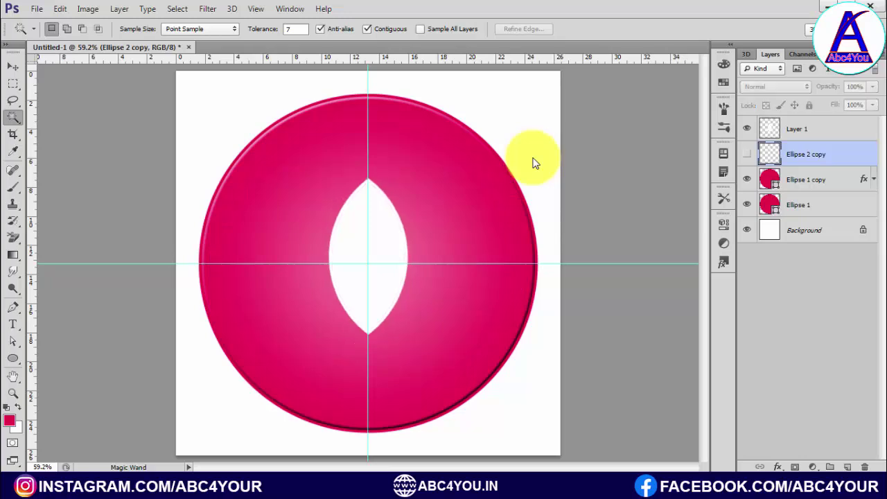
pyautogui.press('Delete')
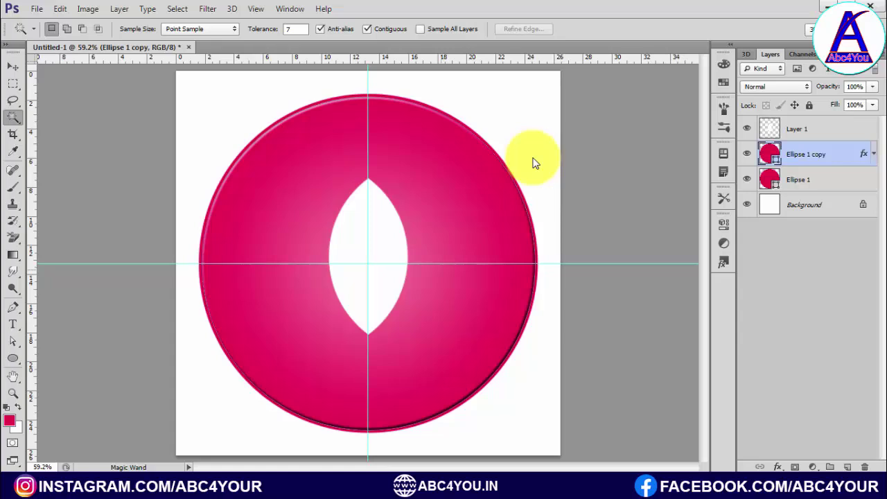
pyautogui.hotkey('ctrl', ';')
pyautogui.press('v')
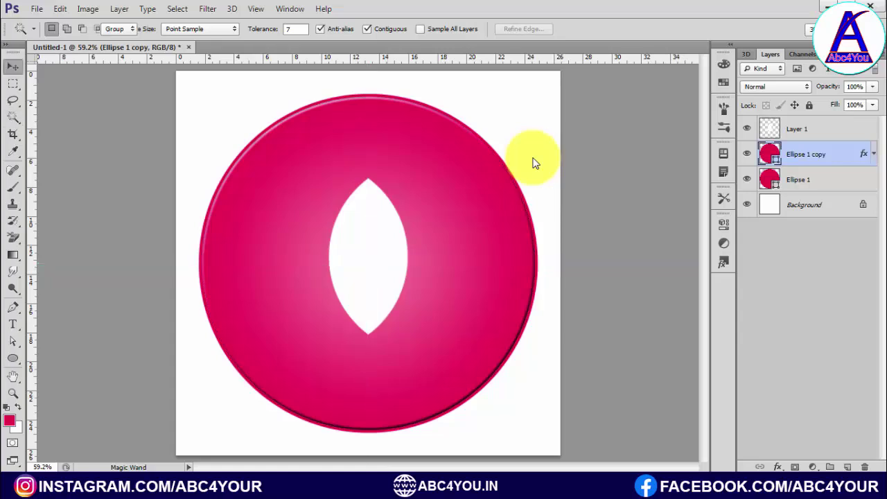
pyautogui.hotkey('alt', ']')
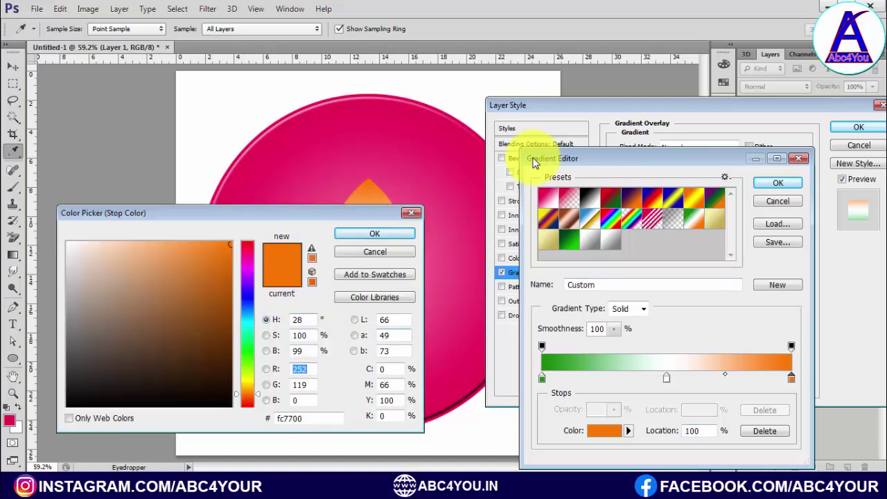
# Confirm the green, white and orange gradient stops, set the angle to 0°, and apply the overlay.
pyautogui.press('Return')
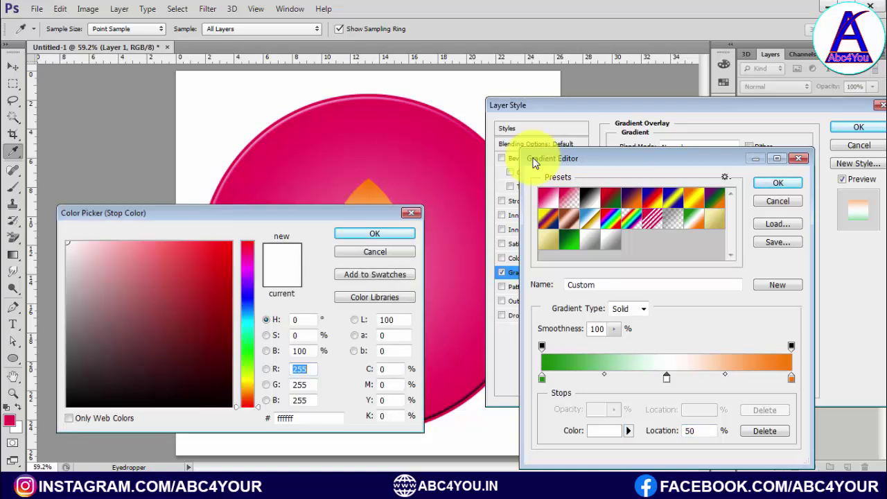
pyautogui.press('Return')
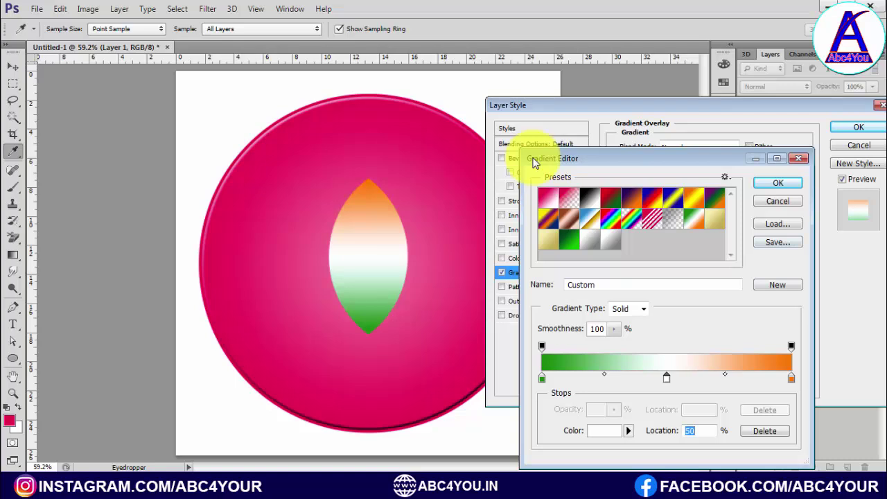
pyautogui.press('Return')
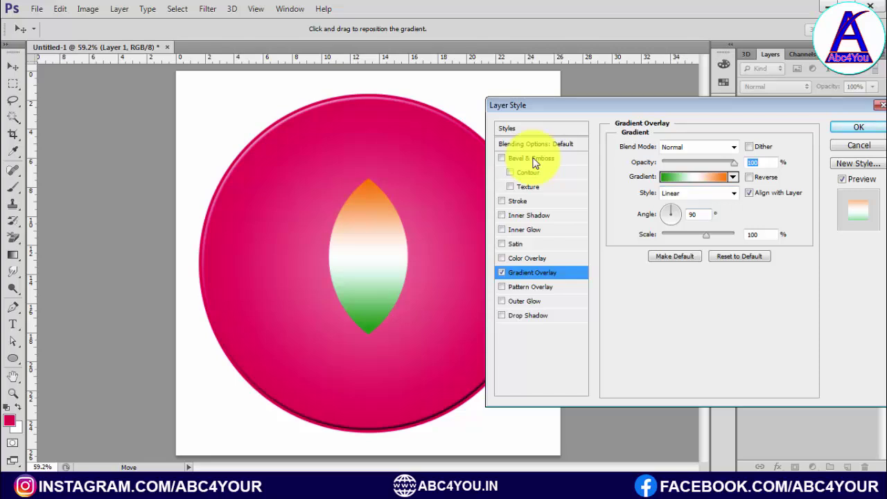
pyautogui.press('Tab')
pyautogui.write('0')
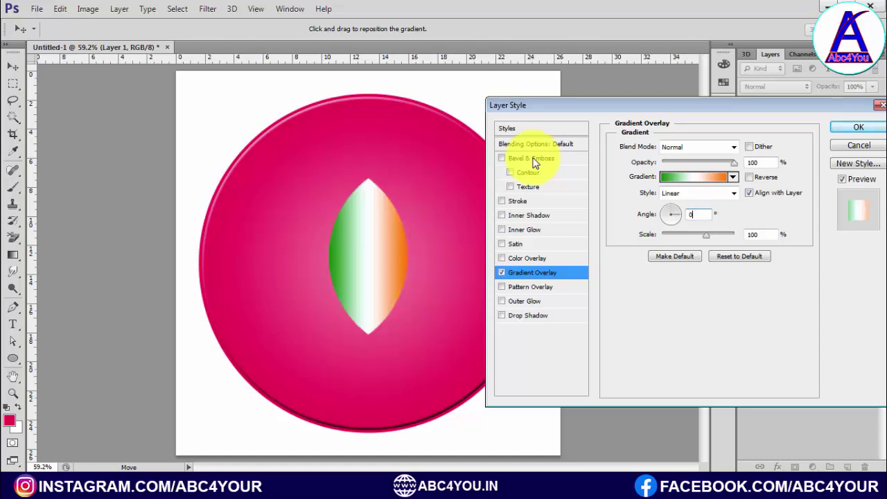
pyautogui.press('Return')
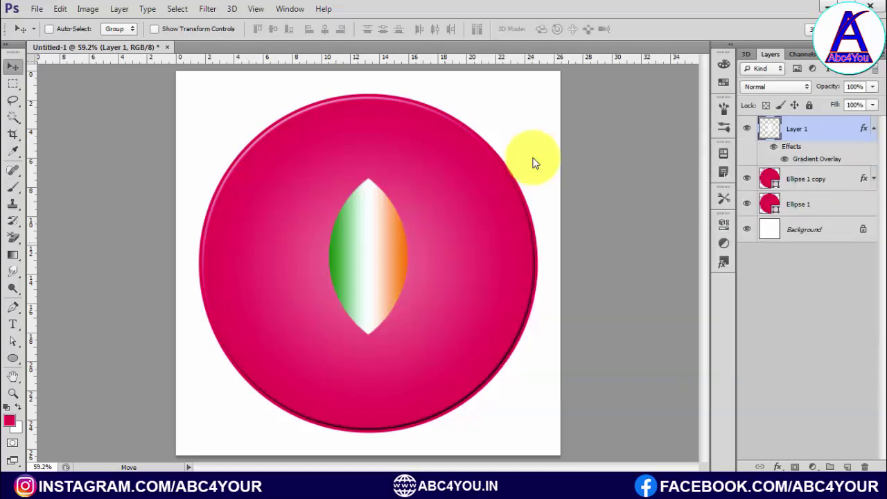
# Make the tricolour leaf slightly narrower and nudge it upward.
pyautogui.hotkey('ctrl', 't')
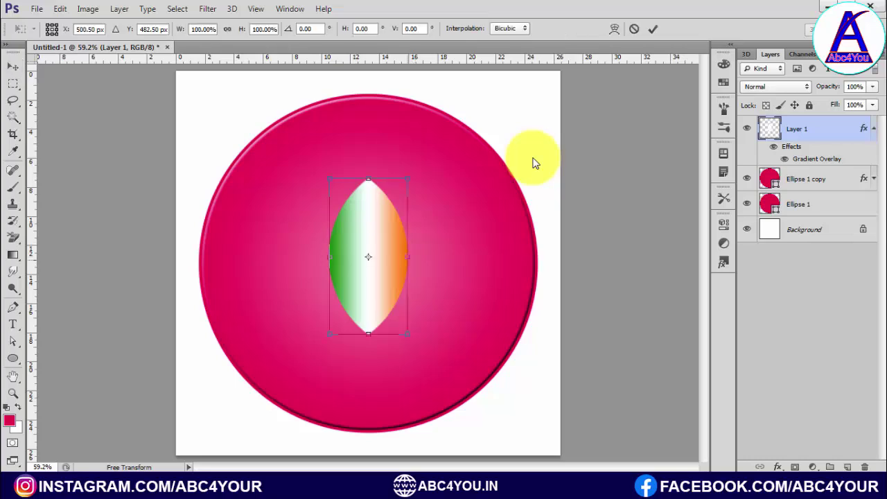
pyautogui.moveTo(407, 257); pyautogui.dragTo(404, 257)
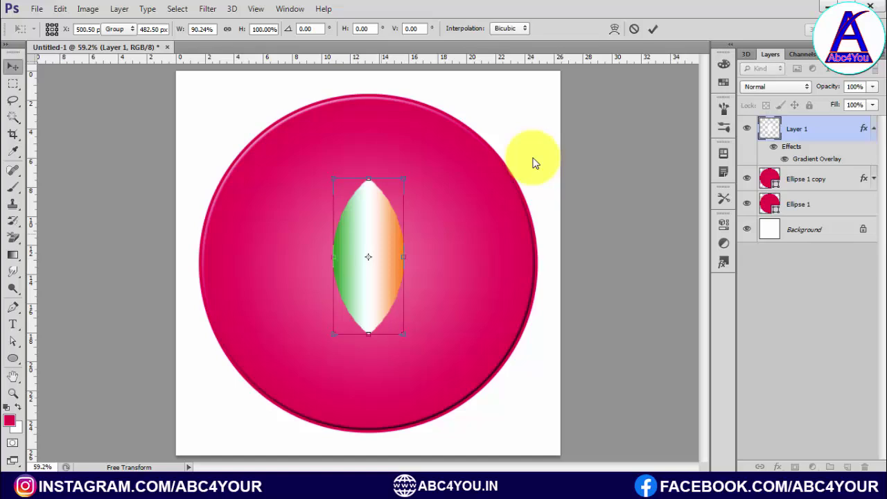
pyautogui.press('Return')
pyautogui.hotkey('shift', 'Up')
pyautogui.hotkey('shift', 'Up')
pyautogui.hotkey('shift', 'Up')
pyautogui.hotkey('shift', 'Up')
pyautogui.hotkey('shift', 'Up')
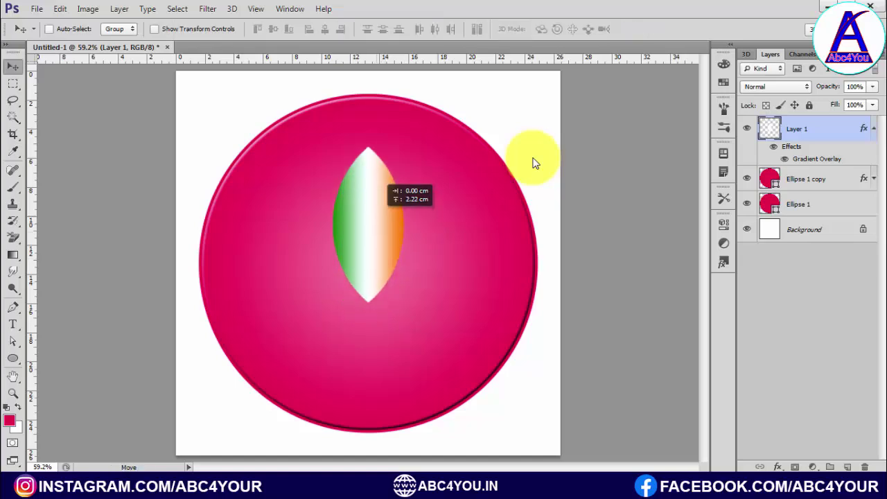
# Duplicate the leaf and rotate the copy 30° right around its bottom tip.
pyautogui.hotkey('ctrl', 'j')
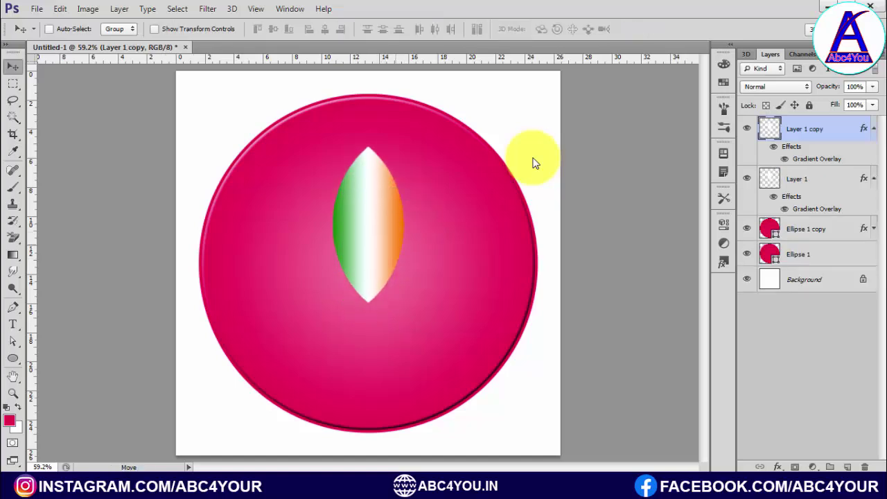
pyautogui.hotkey('ctrl', 't')
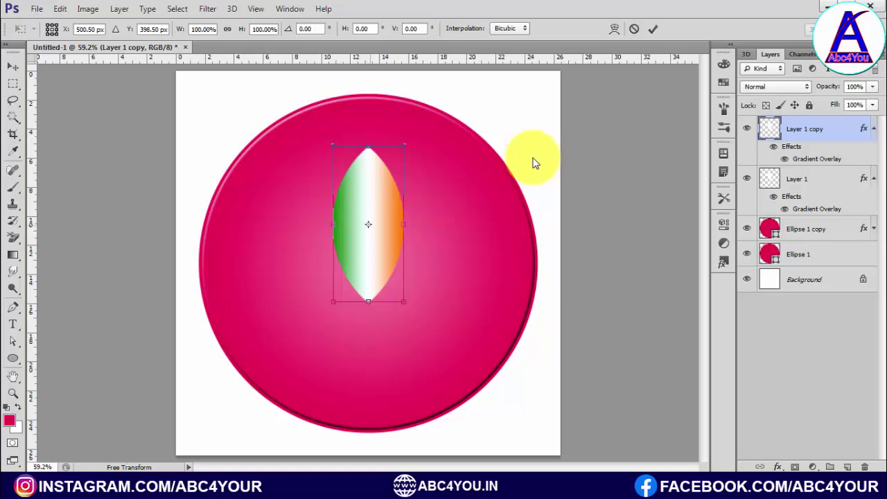
pyautogui.moveTo(367, 224); pyautogui.dragTo(368, 301)
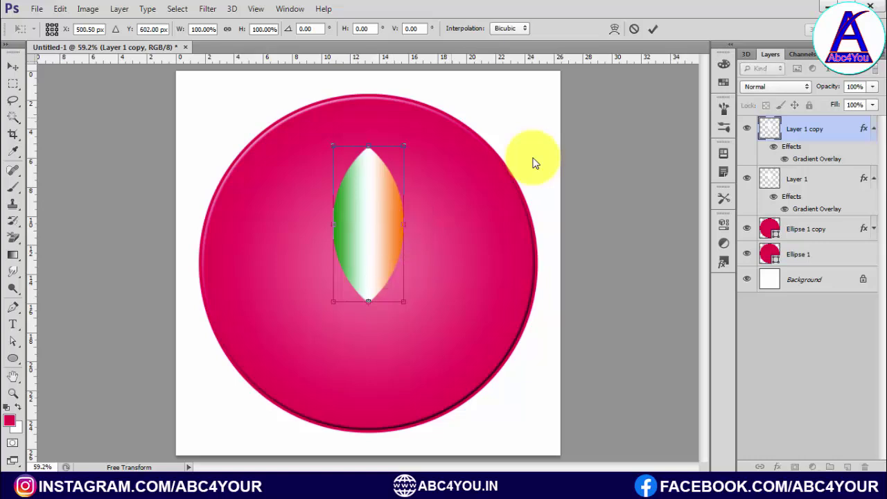
pyautogui.moveTo(453, 127); pyautogui.dragTo(533, 164)
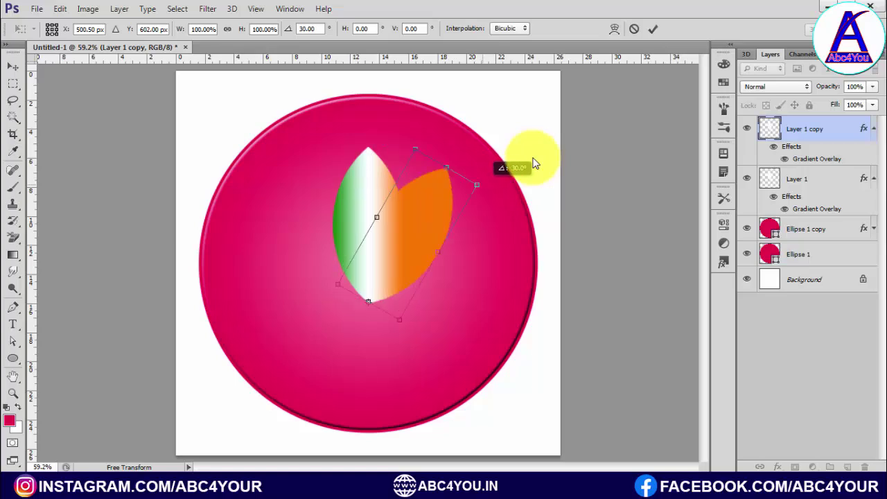
pyautogui.press('Return')
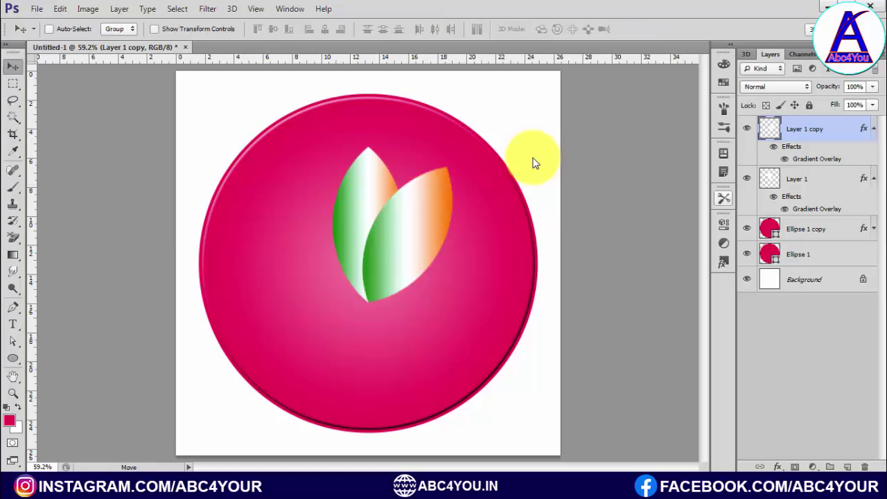
# Duplicate Layer 1 and rotate the copy 60° right around its bottom tip.
pyautogui.rightClick(372, 186)
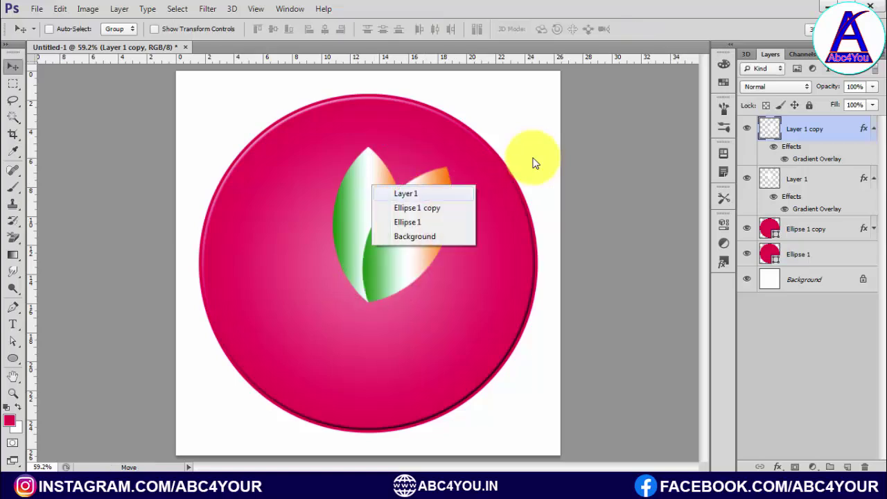
pyautogui.click(406, 193)
pyautogui.hotkey('ctrl', 'j')
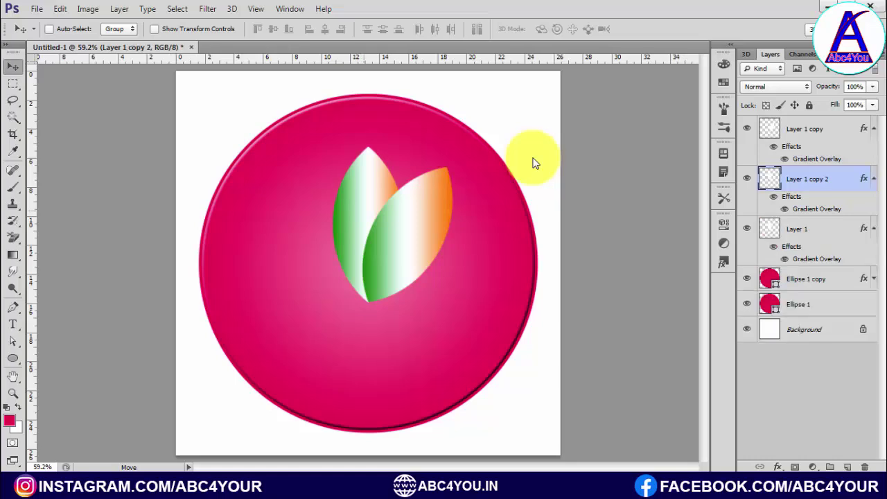
pyautogui.hotkey('ctrl', 't')
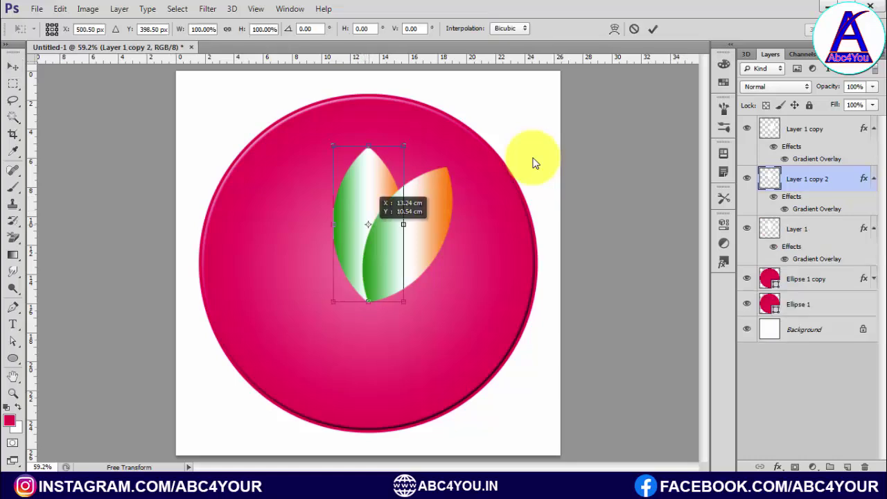
pyautogui.moveTo(367, 224); pyautogui.dragTo(368, 301)
pyautogui.moveTo(457, 142)
pyautogui.mouseDown()
pyautogui.moveTo(443, 156)
pyautogui.moveTo(527, 266)
pyautogui.mouseUp()
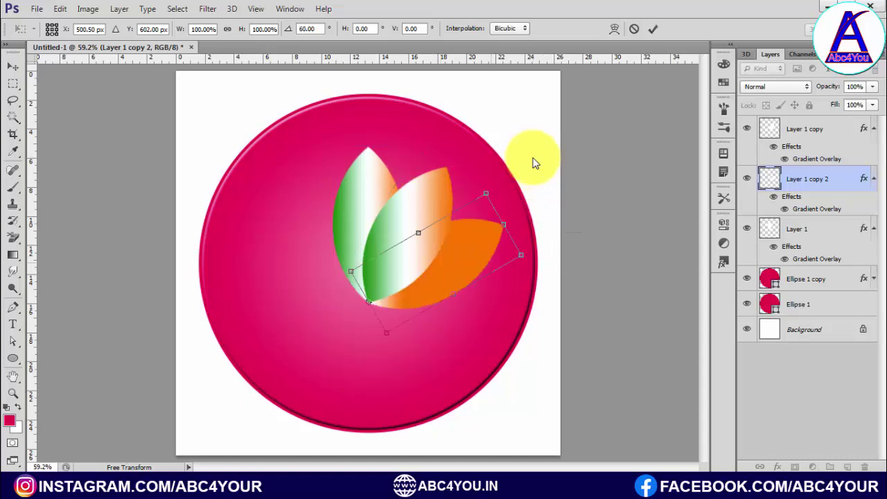
pyautogui.press('Return')
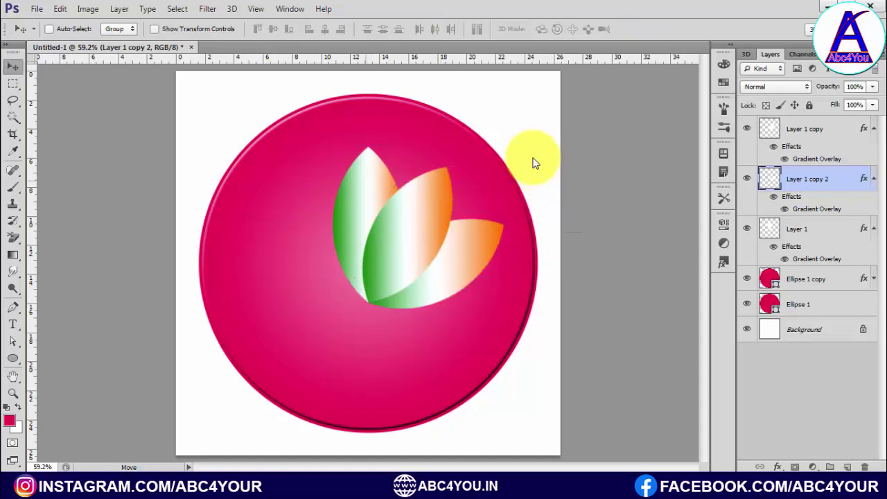
# Duplicate Layer 1 again and tilt this petal copy 30° to the left.
pyautogui.rightClick(367, 169)
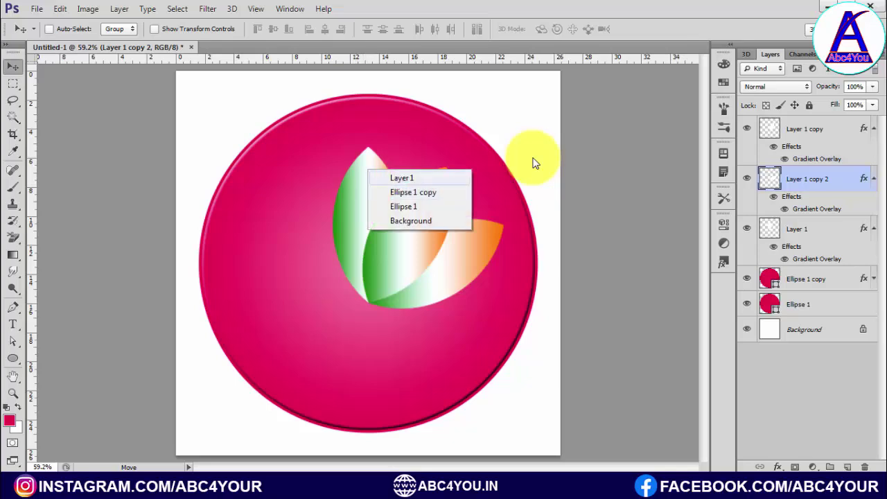
pyautogui.click(402, 178)
pyautogui.rightClick(362, 182)
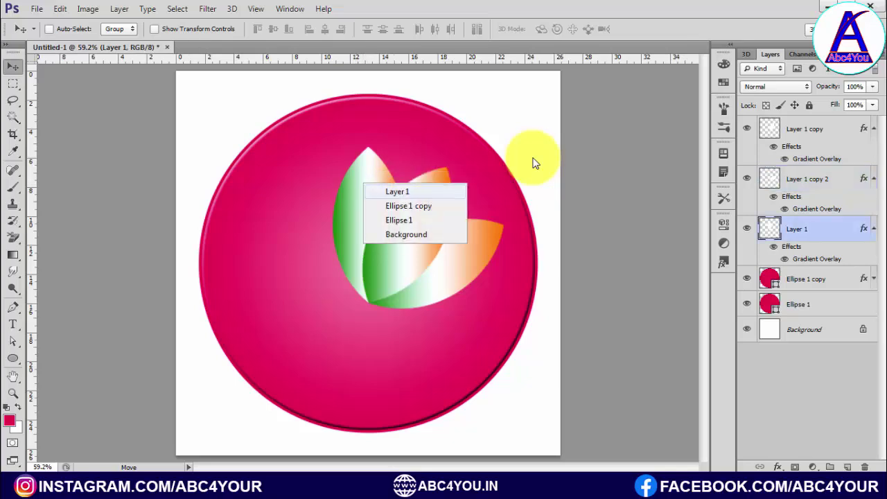
pyautogui.click(397, 189)
pyautogui.hotkey('ctrl', 'j')
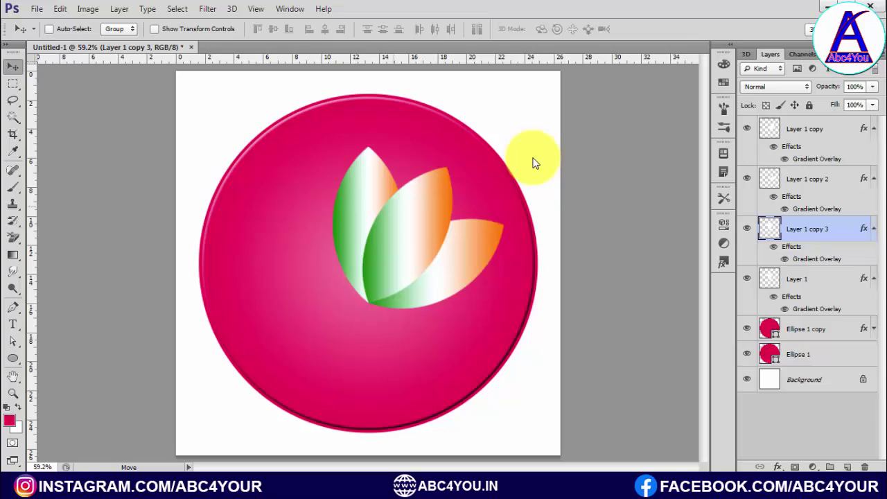
pyautogui.hotkey('ctrl', 't')
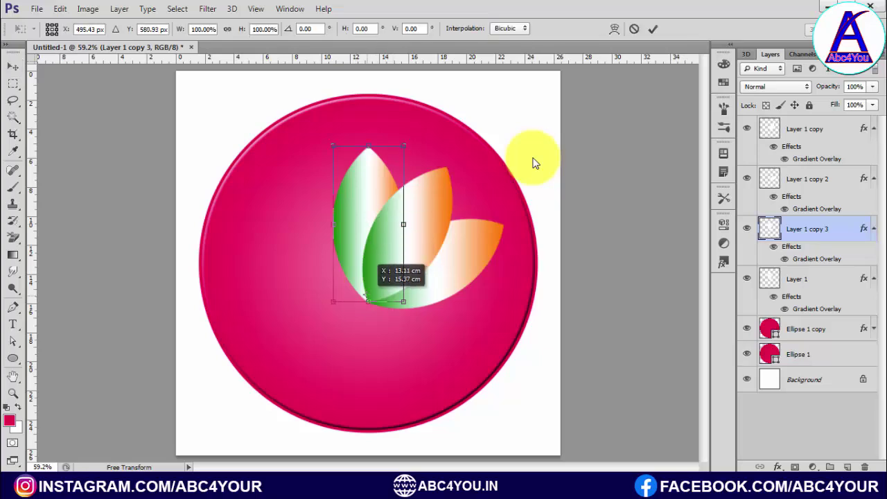
pyautogui.moveTo(443, 177); pyautogui.dragTo(370, 156)
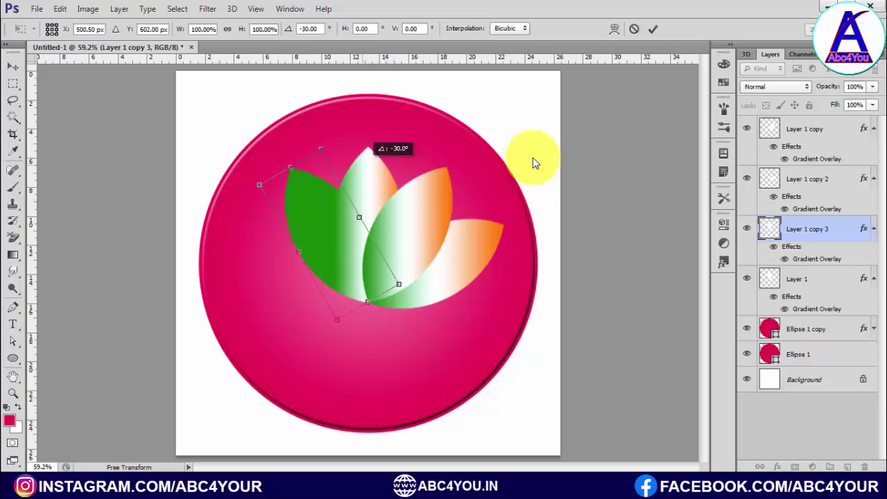
pyautogui.press('Return')
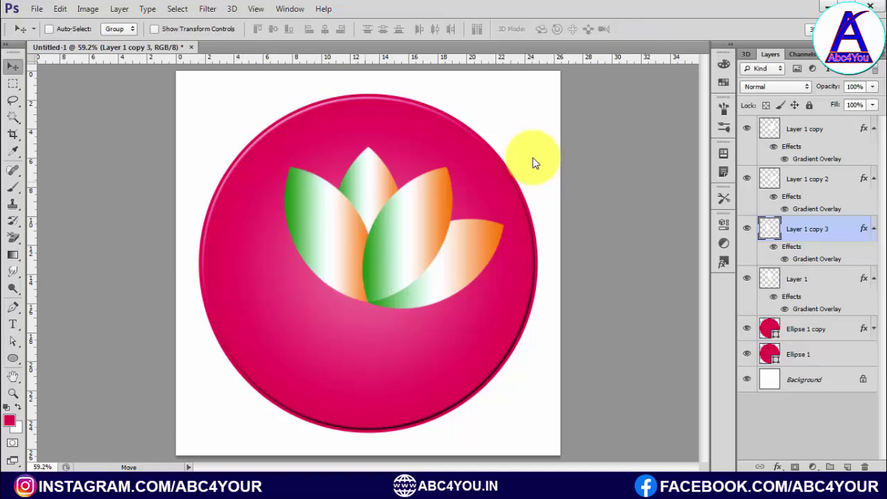
# Add a final Layer 1 copy tilted 60° left, then select all five petal layers.
pyautogui.rightClick(365, 179)
pyautogui.click(378, 187)
pyautogui.hotkey('ctrl', 'j')
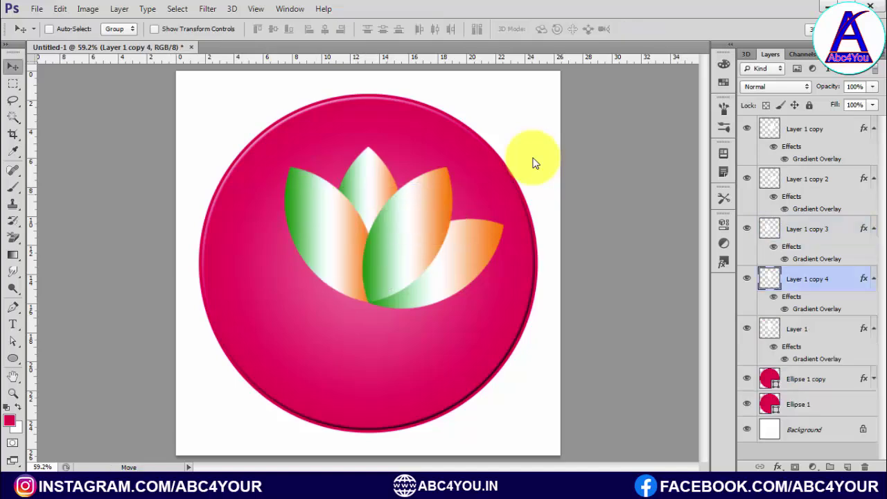
pyautogui.hotkey('ctrl', 't')
pyautogui.moveTo(368, 224); pyautogui.dragTo(367, 301)
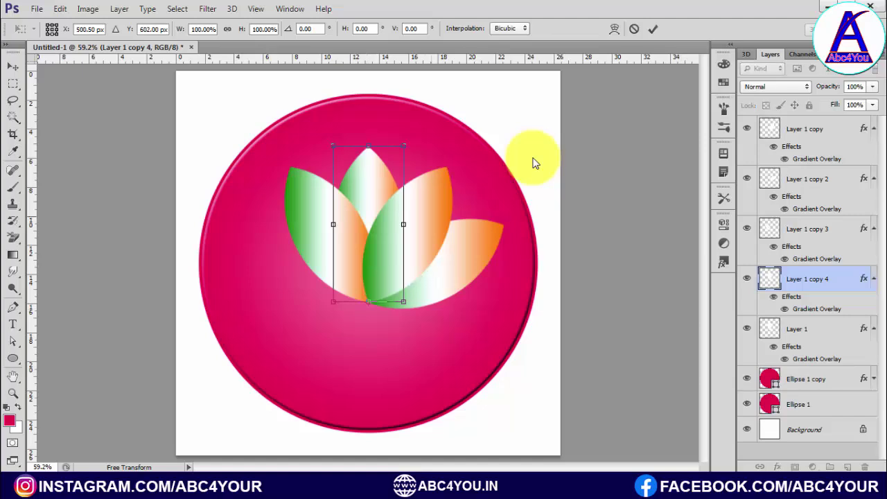
pyautogui.moveTo(443, 136); pyautogui.dragTo(367, 135)
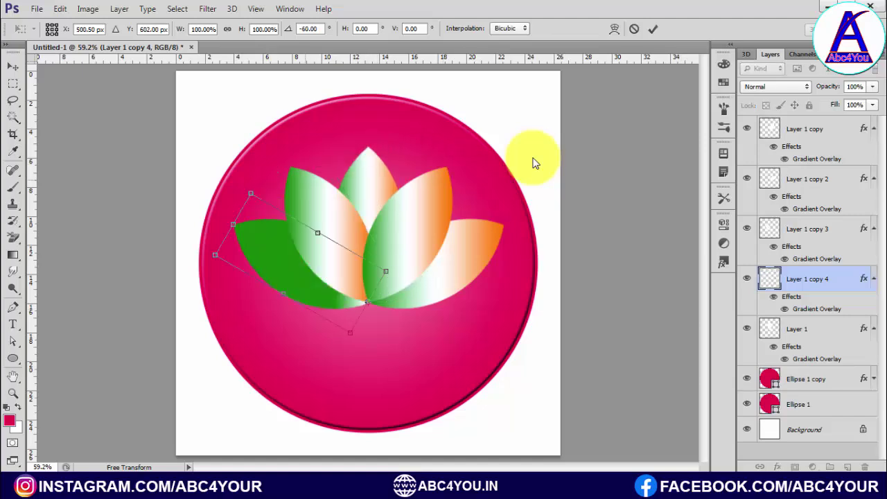
pyautogui.press('Return')
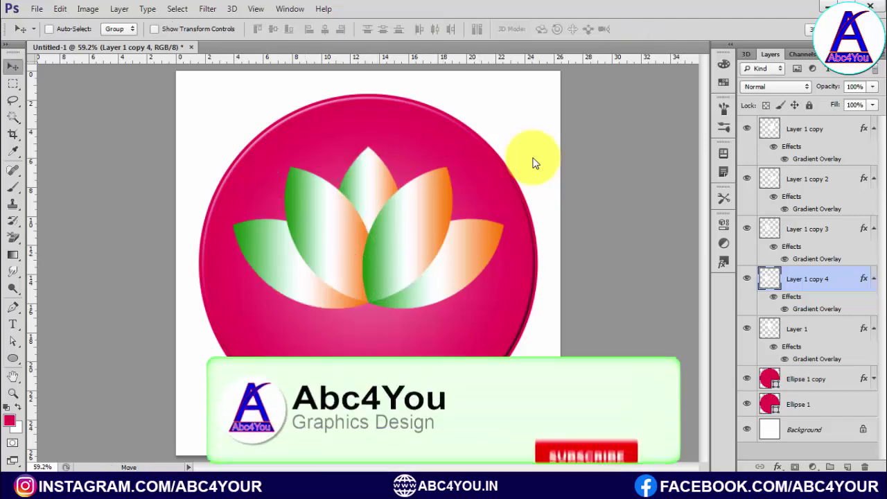
pyautogui.hotkey('alt', '.')
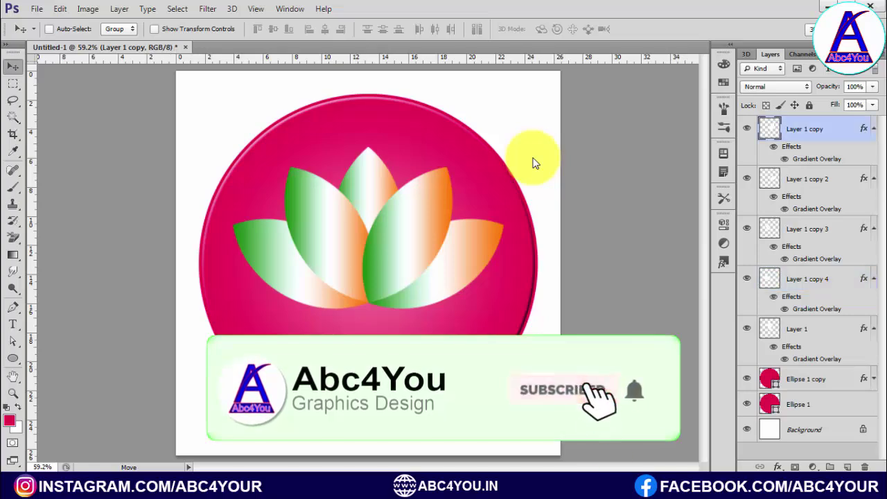
pyautogui.hotkey('shift', 'alt', '[')
pyautogui.hotkey('shift', 'alt', '[')
pyautogui.hotkey('shift', 'alt', '[')
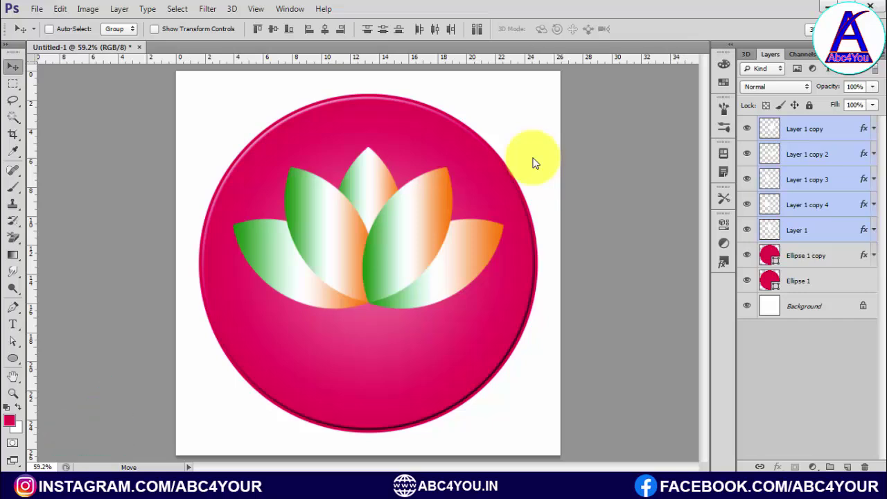
# Set the opacity of all five petal layers to 70%.
pyautogui.press('7')
pyautogui.press('4')
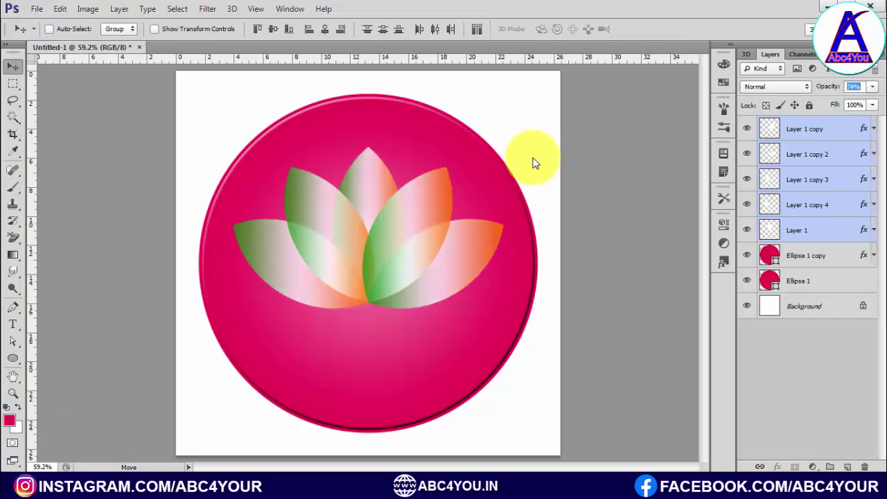
pyautogui.press('Down')
pyautogui.press('Down')
pyautogui.press('Down')
pyautogui.press('Return')
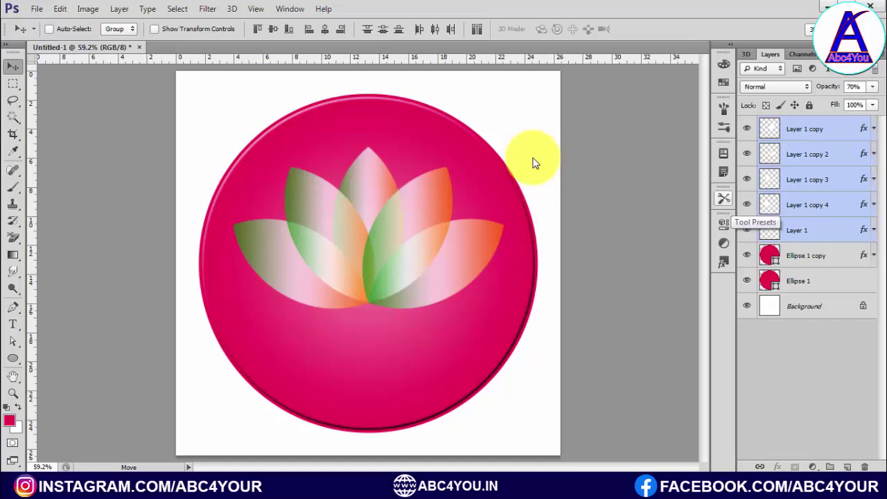
# Scale the whole lotus up proportionally to about 112%.
pyautogui.hotkey('ctrl', 't')
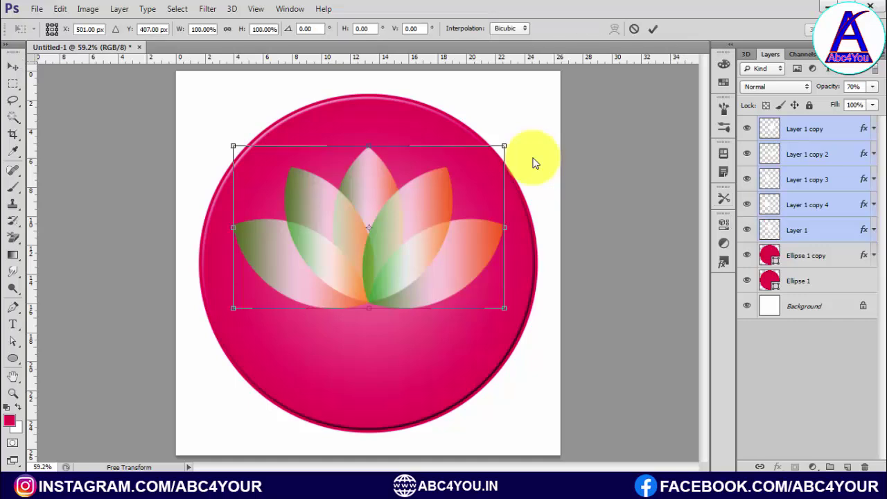
pyautogui.moveTo(503, 146); pyautogui.dragTo(523, 135)
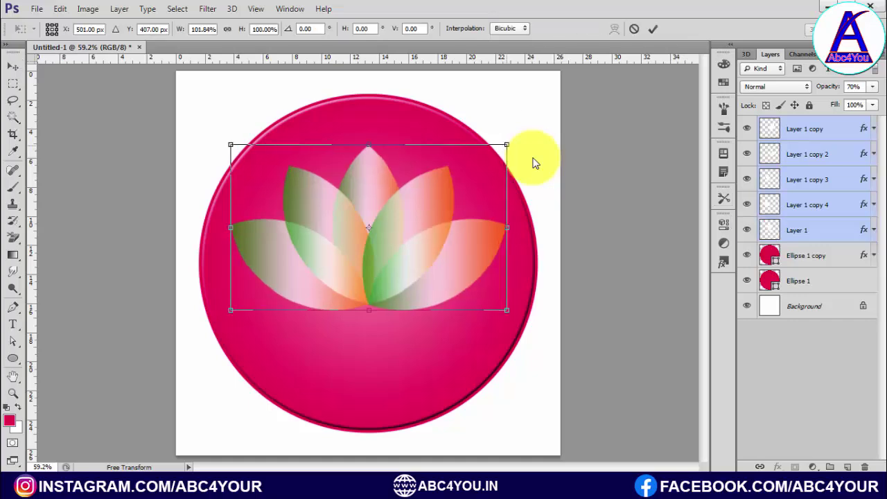
pyautogui.moveTo(532, 158); pyautogui.dragTo(532, 158)
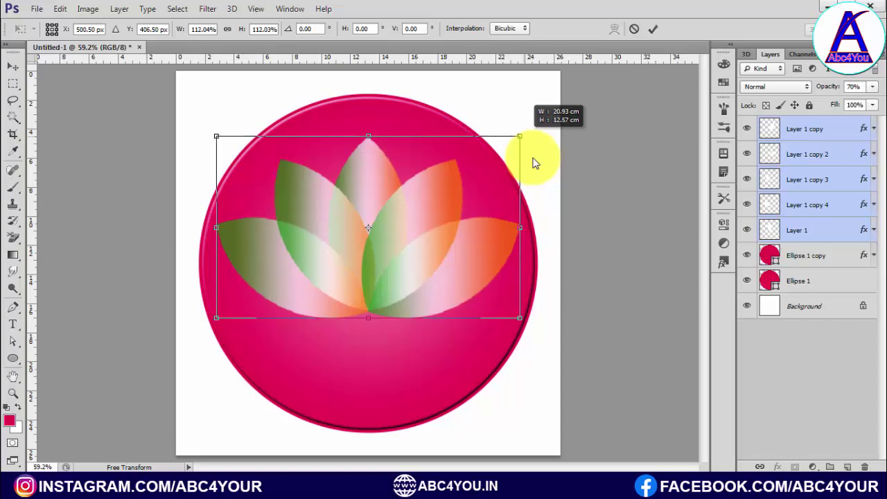
pyautogui.press('Return')
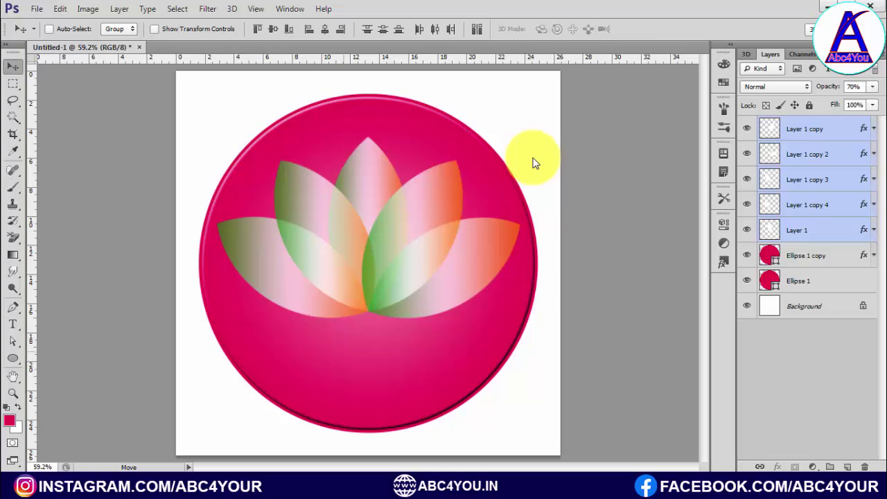
# Add a text layer reading 'Logo Name' below the lotus.
pyautogui.press('t')
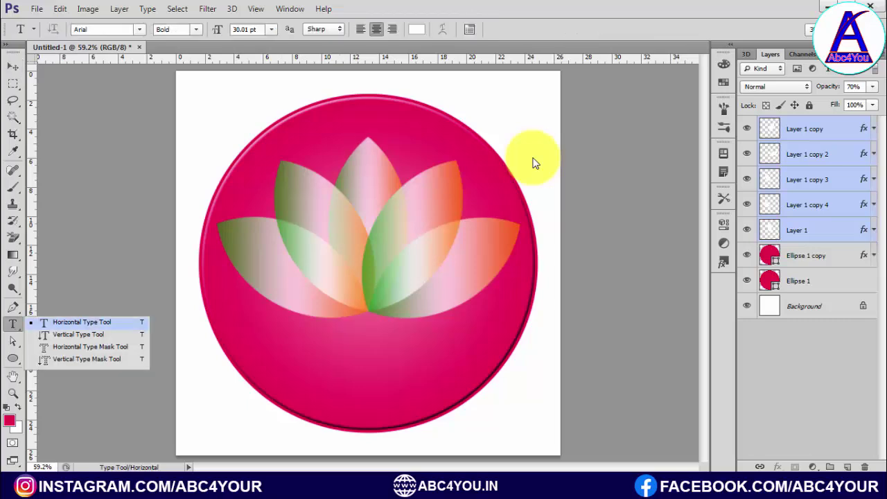
pyautogui.click(274, 349)
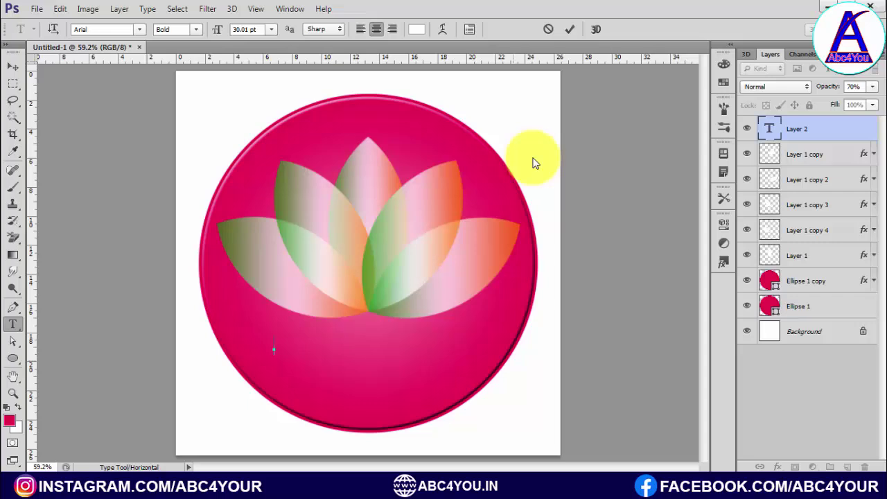
pyautogui.write('Logo')
pyautogui.write(' Name')
pyautogui.hotkey('ctrl', 'Return')
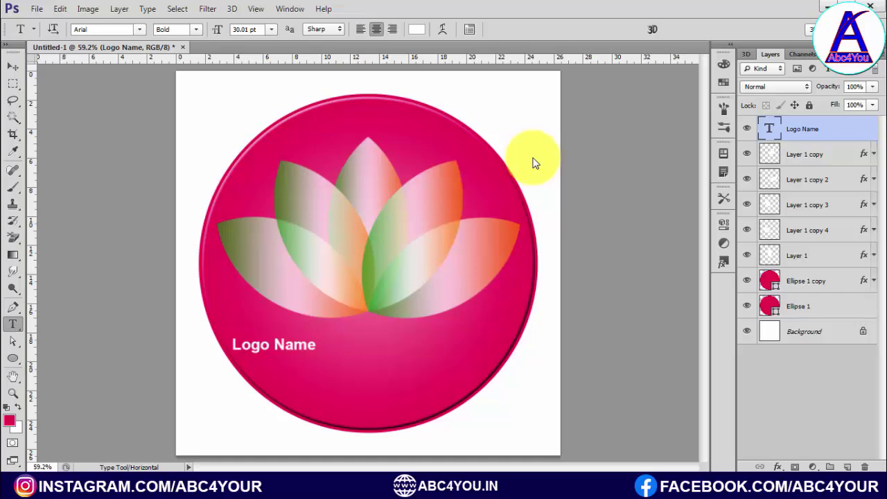
# Centre the 'Logo Name' text below the lotus and enlarge it to its final size.
pyautogui.press('v')
pyautogui.moveTo(244, 306); pyautogui.dragTo(339, 310)
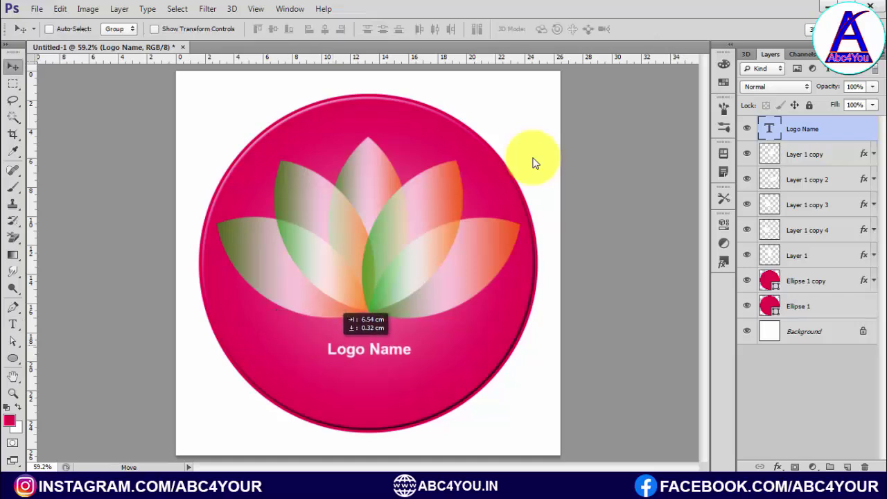
pyautogui.hotkey('ctrl', 't')
pyautogui.moveTo(411, 342); pyautogui.dragTo(443, 337)
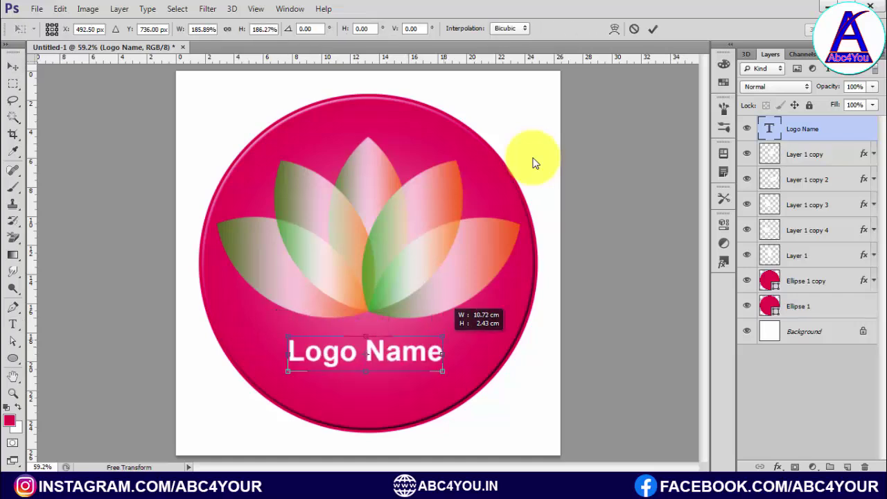
pyautogui.press('Return')
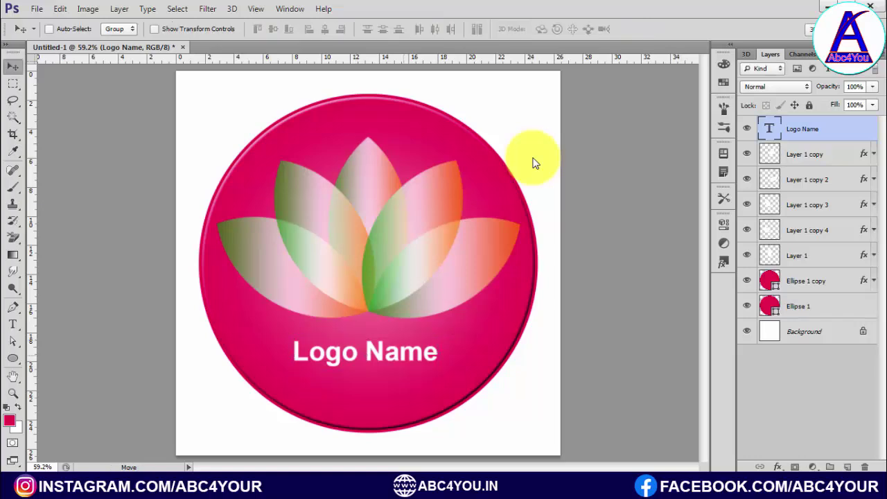
pyautogui.hotkey('ctrl', 't')
pyautogui.moveTo(438, 338); pyautogui.dragTo(431, 340)
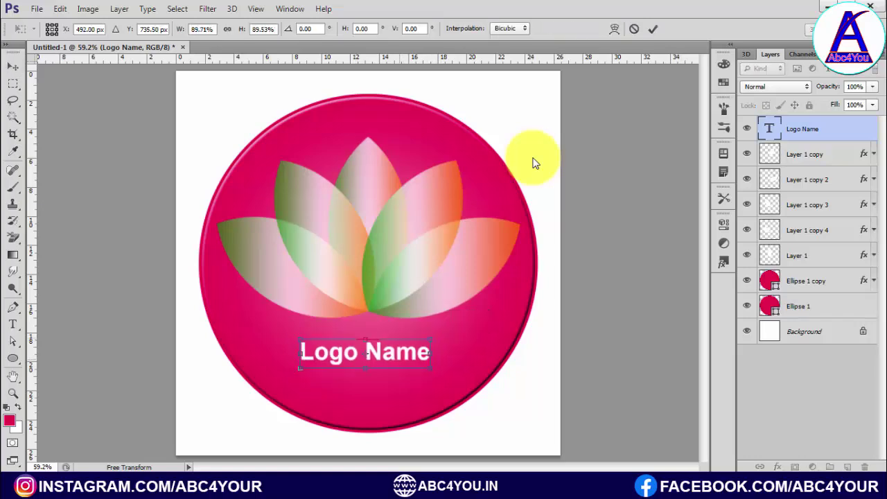
pyautogui.press('Return')
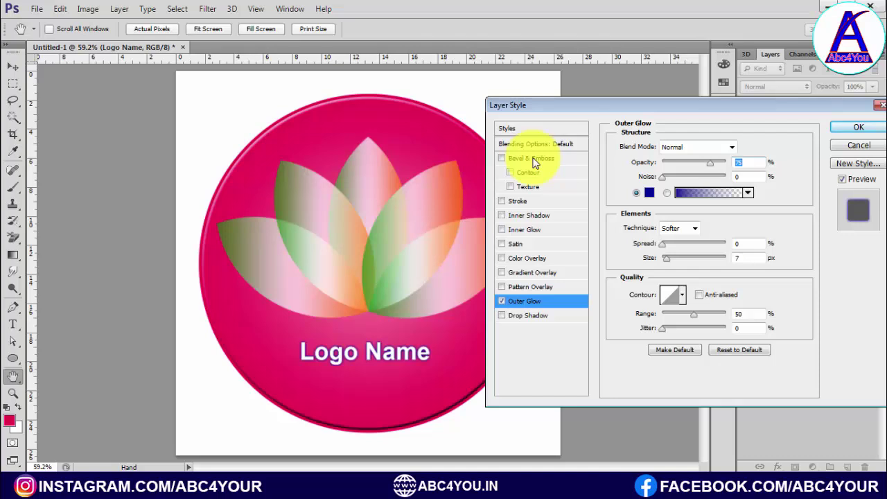
# Apply the outer glow with size 35 and opacity 63, then hide the Background layer.
pyautogui.write('35')
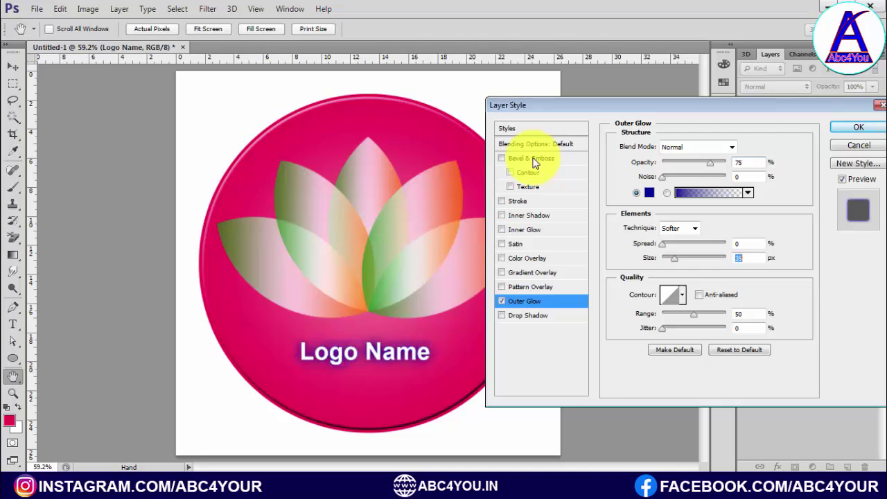
pyautogui.hotkey('shift', 'Tab')
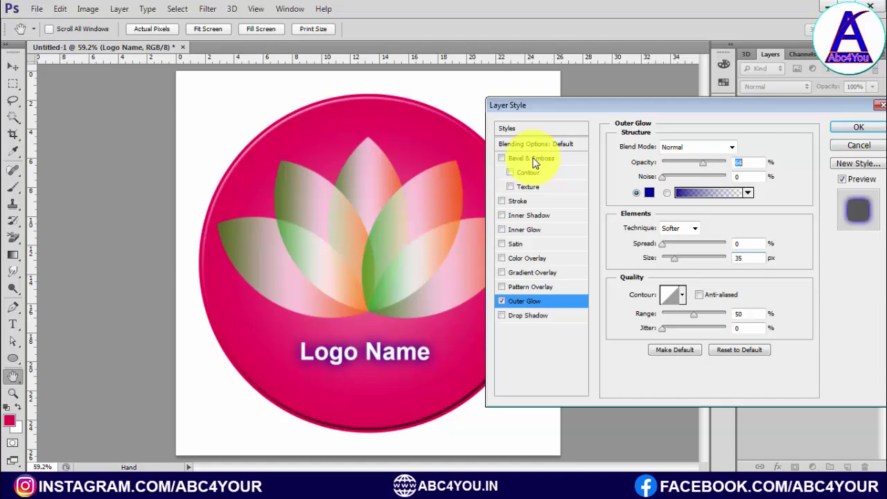
pyautogui.press('Down')
pyautogui.press('Down')
pyautogui.press('Down')
pyautogui.press('Return')
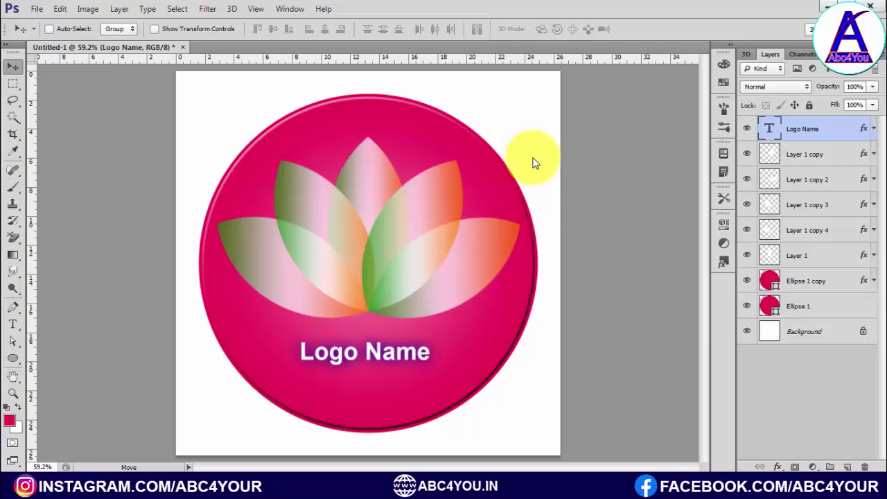
pyautogui.hotkey('alt', '.')
pyautogui.hotkey('ctrl', ',')
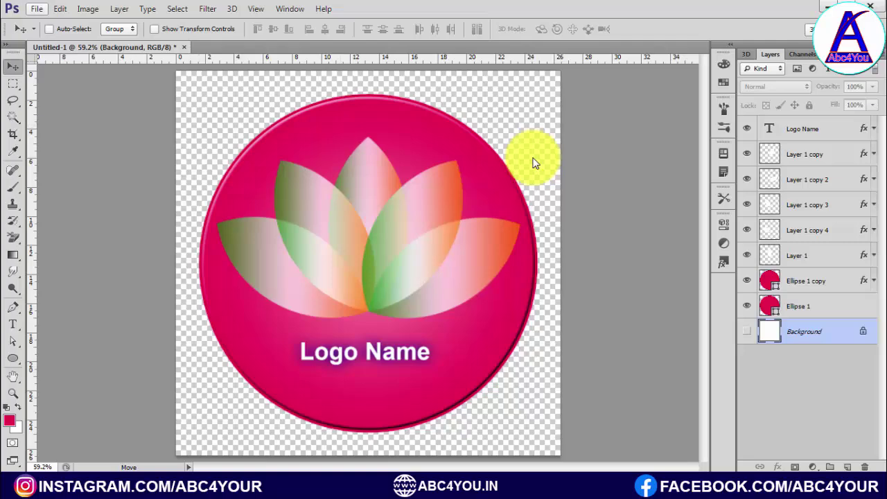
# Export via Save for Web with the format changed from GIF to PNG-24.
pyautogui.hotkey('alt', 'f')
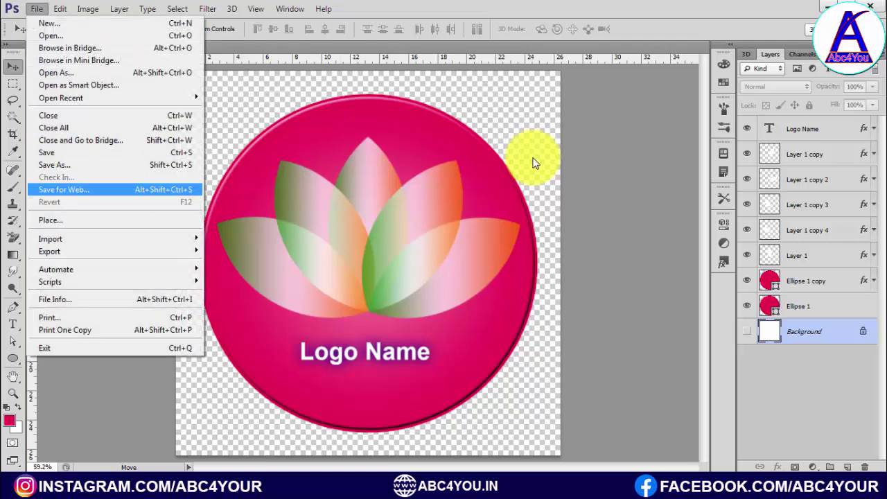
pyautogui.press('Return')
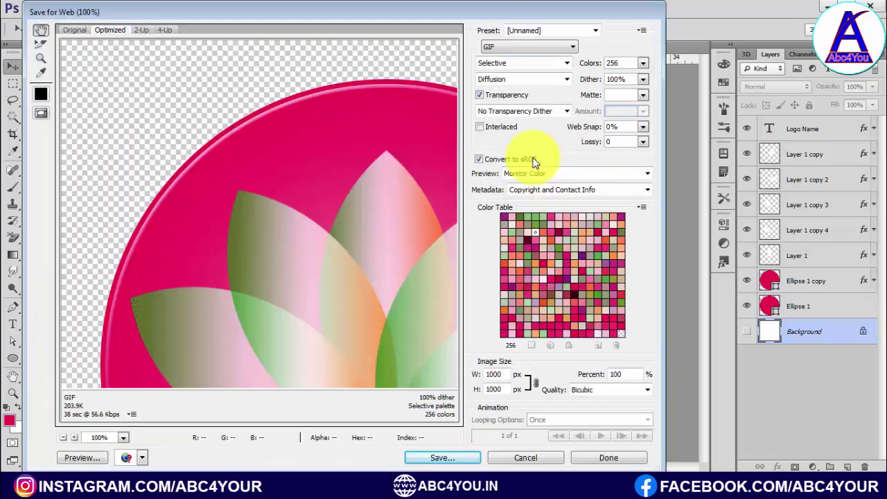
pyautogui.hotkey('alt', 'Down')
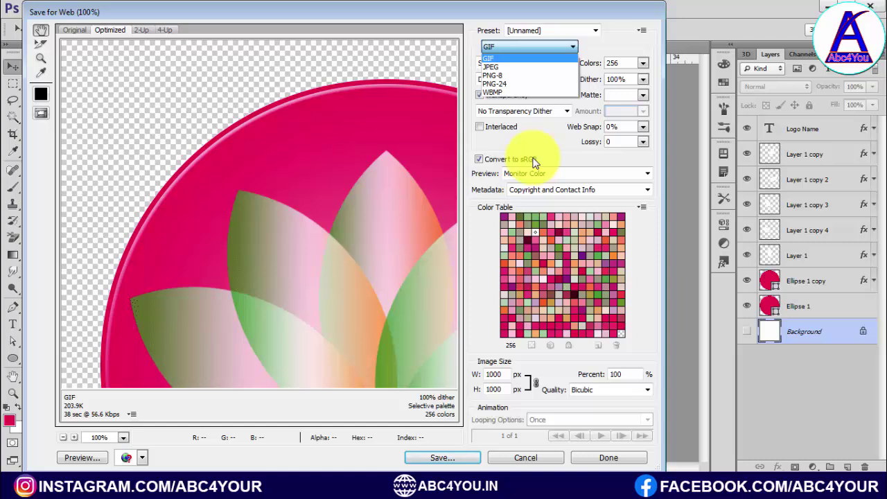
pyautogui.press('Down')
pyautogui.press('Down')
pyautogui.press('Down')
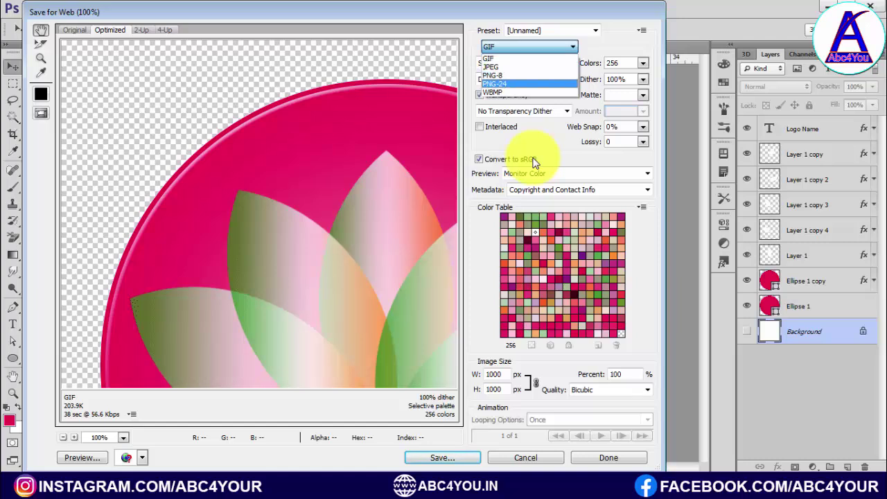
pyautogui.press('Return')
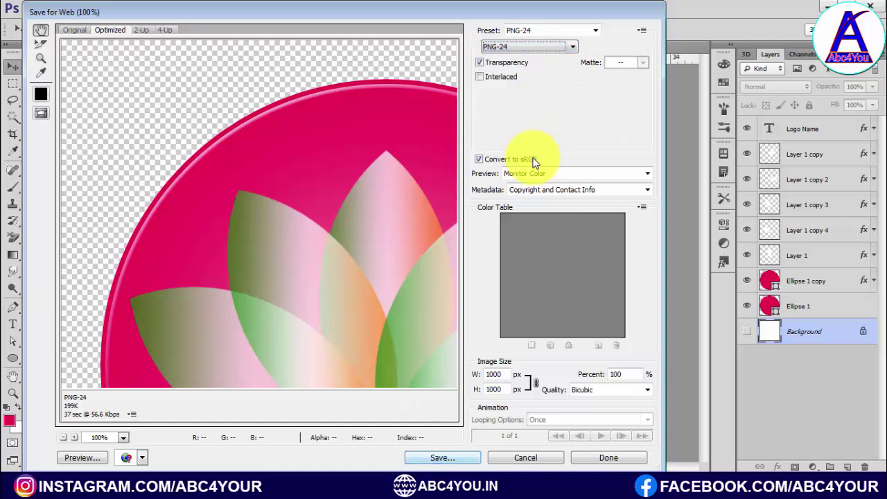
pyautogui.press('Return')
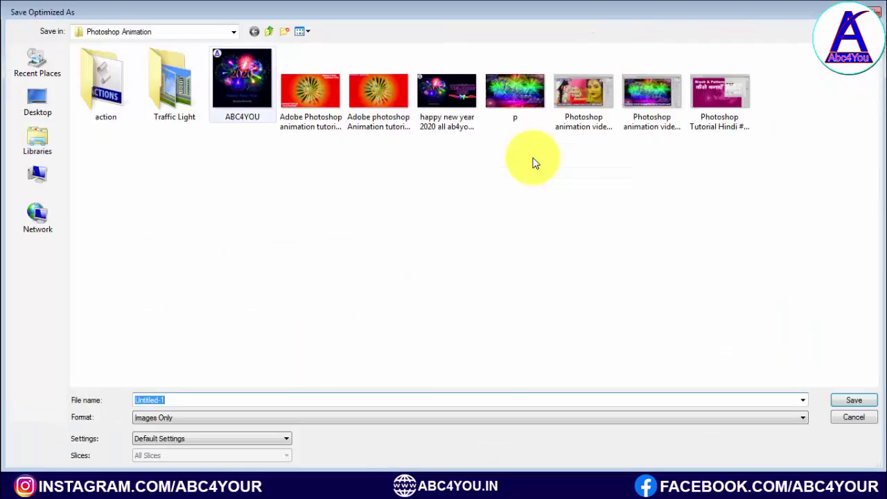
# Navigate to the Logo Design folder on Local Disk (D:).
pyautogui.click(37, 179)
pyautogui.press('Tab')
pyautogui.press('Right')
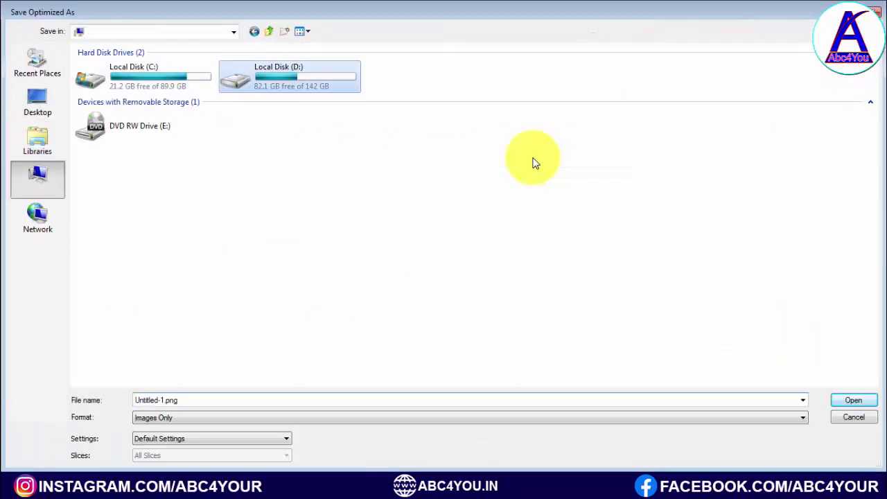
pyautogui.press('Return')
pyautogui.write('logo')
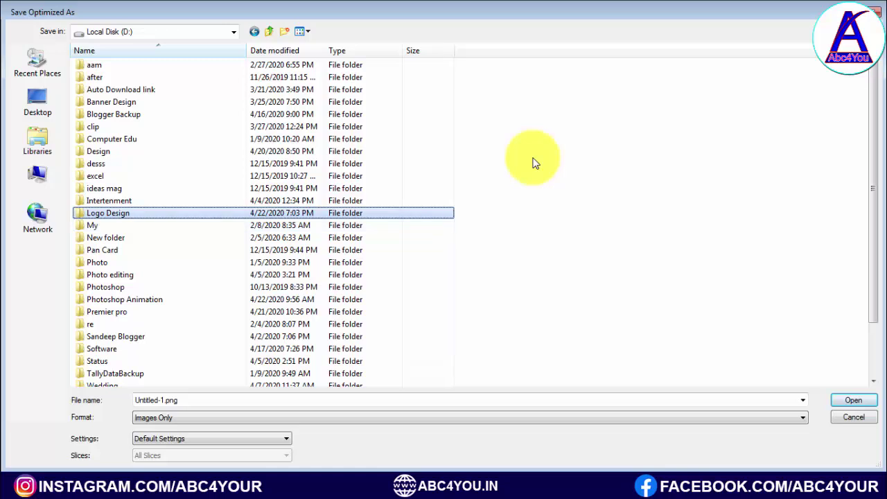
pyautogui.press('Return')
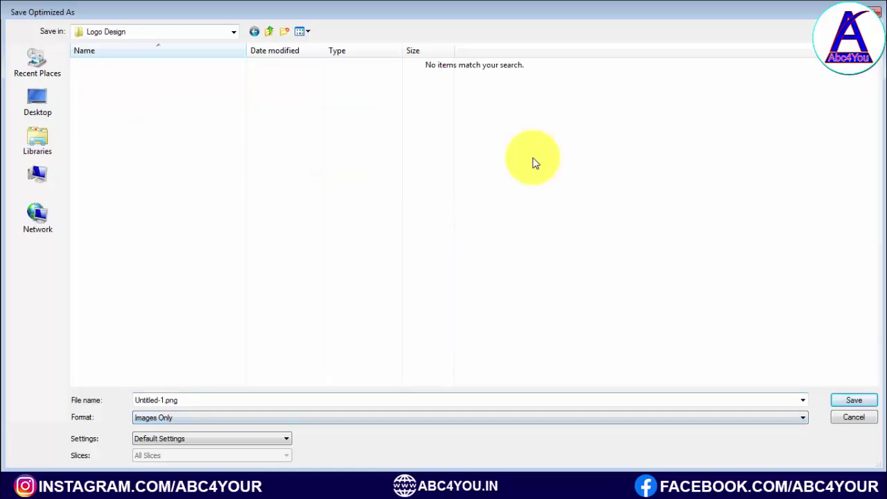
# Save the PNG with the file name 'your name'.
pyautogui.hotkey('shift', 'Tab')
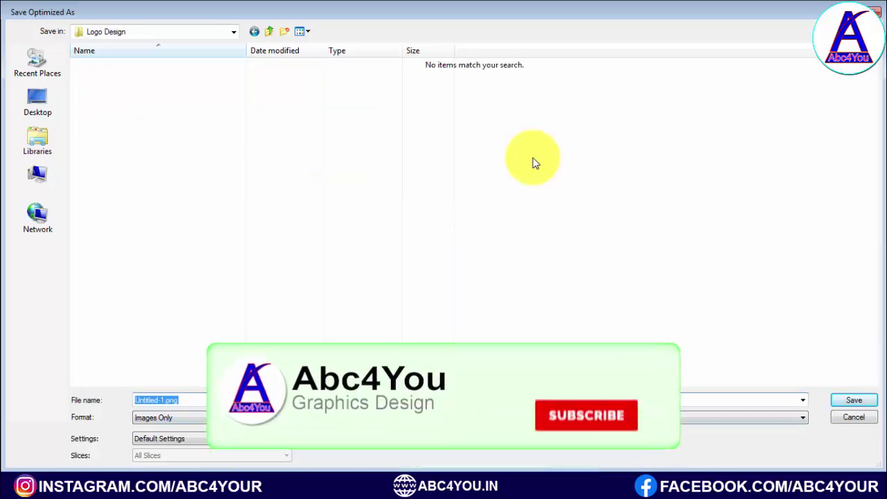
pyautogui.write('your')
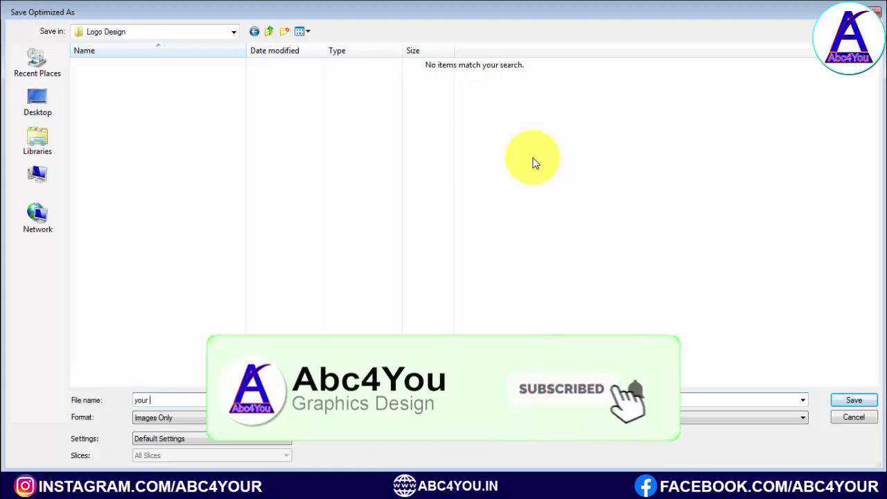
pyautogui.write(' name')
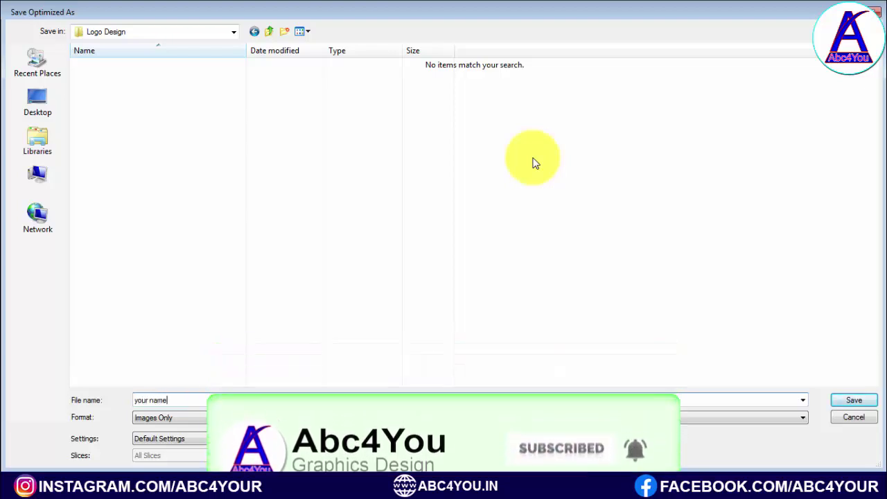
pyautogui.press('Return')
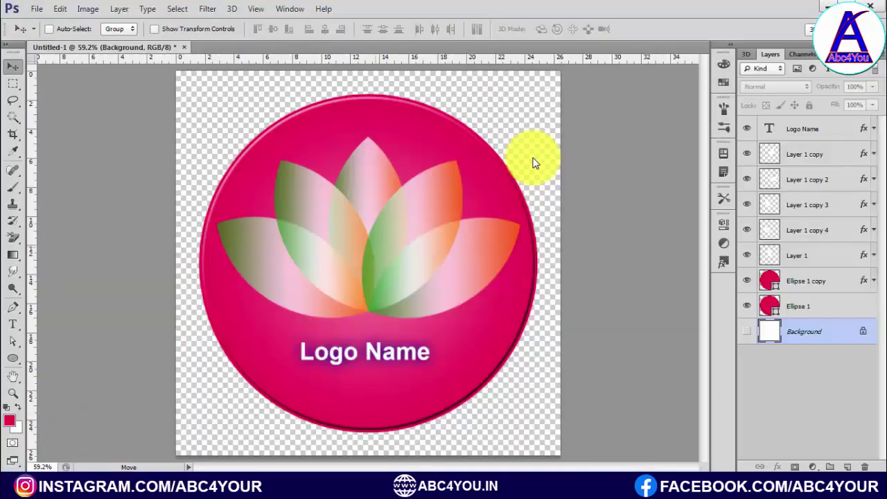
# Save the document as Photoshop PSD 'logo name', accepting the format options.
pyautogui.hotkey('ctrl', 's')
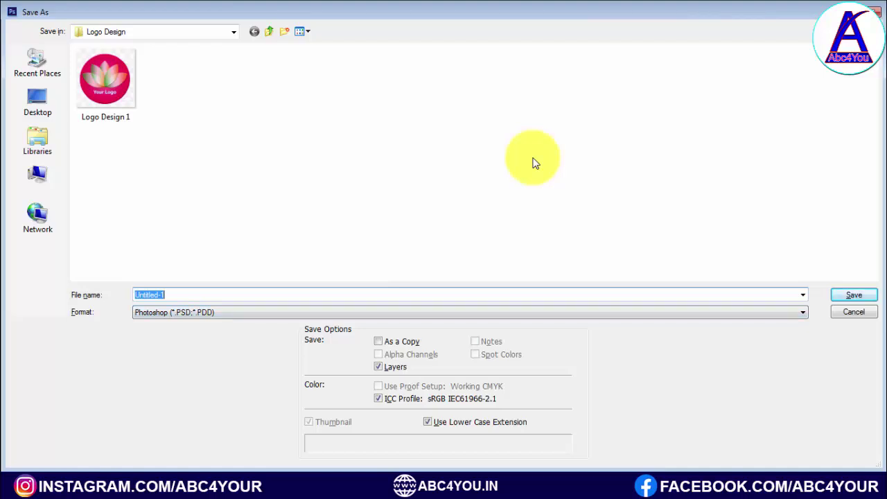
pyautogui.write('logo name')
pyautogui.press('Return')
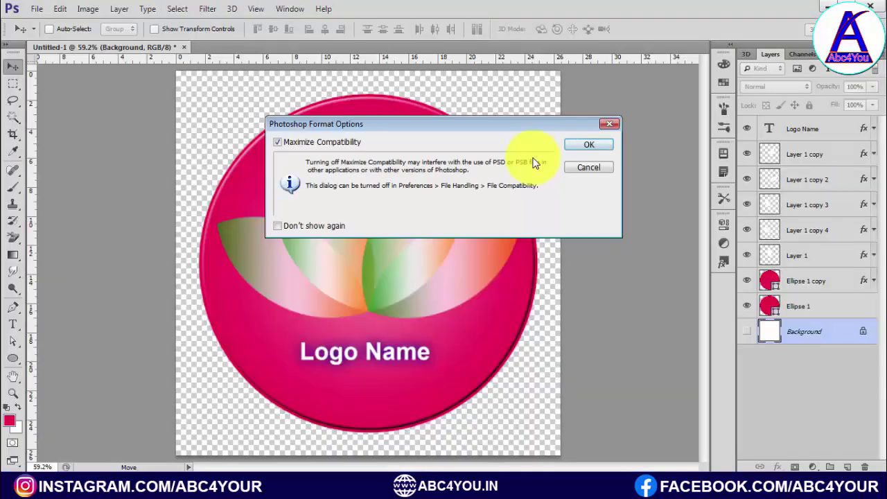
pyautogui.press('Return')
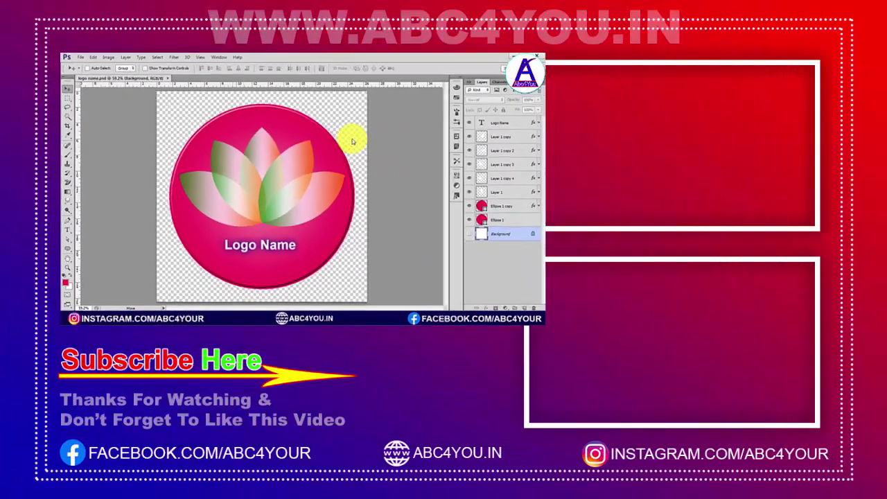